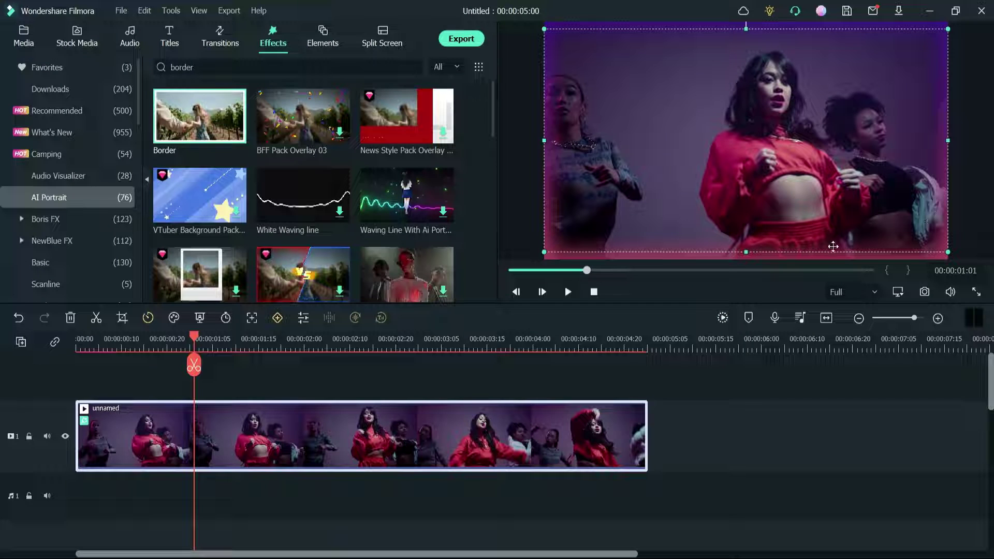
Deselect the dance clip and move the human-border-1 sample player up over the editor
{"action": "left_click", "coordinate": [753, 376]}
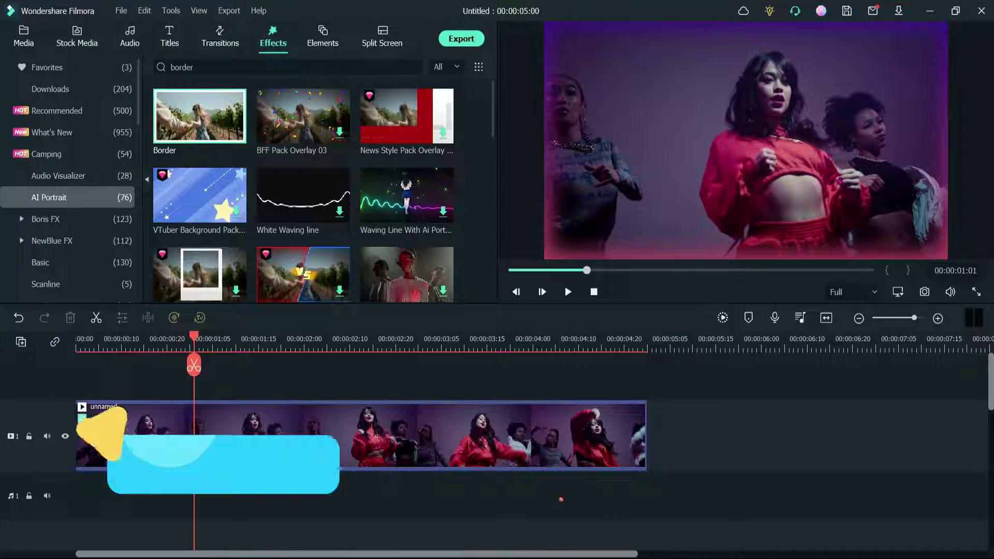
{"action": "left_click_drag", "start_coordinate": [746, 305], "coordinate": [741, 249]}
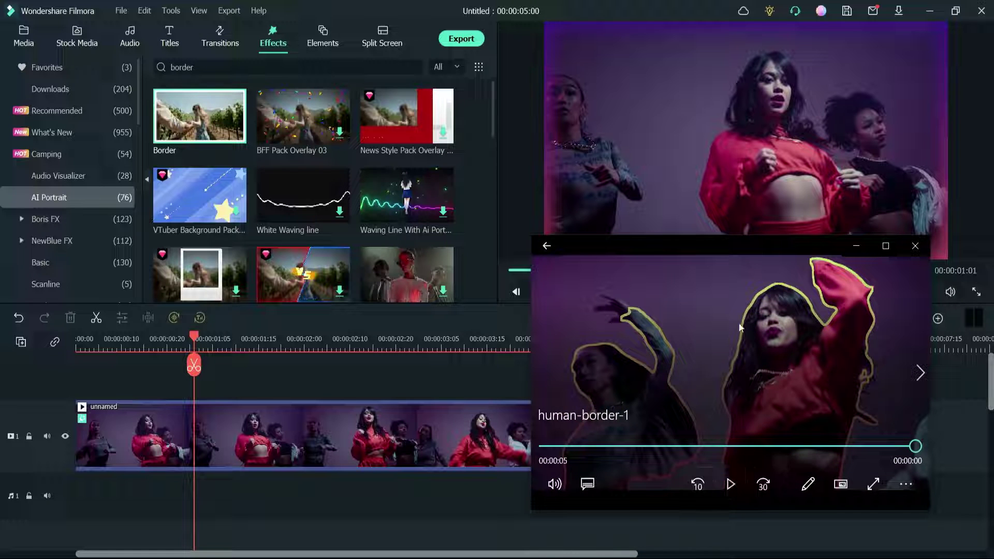
Play the human-border-1 sample, then advance through human-outline-2 and human-outline-3
{"action": "left_click", "coordinate": [730, 488]}
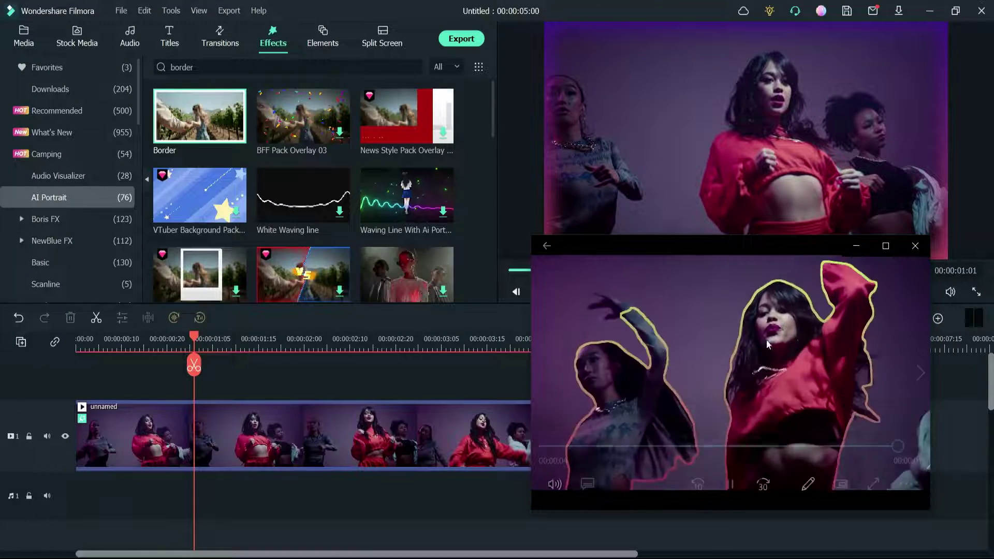
{"action": "left_click", "coordinate": [921, 377]}
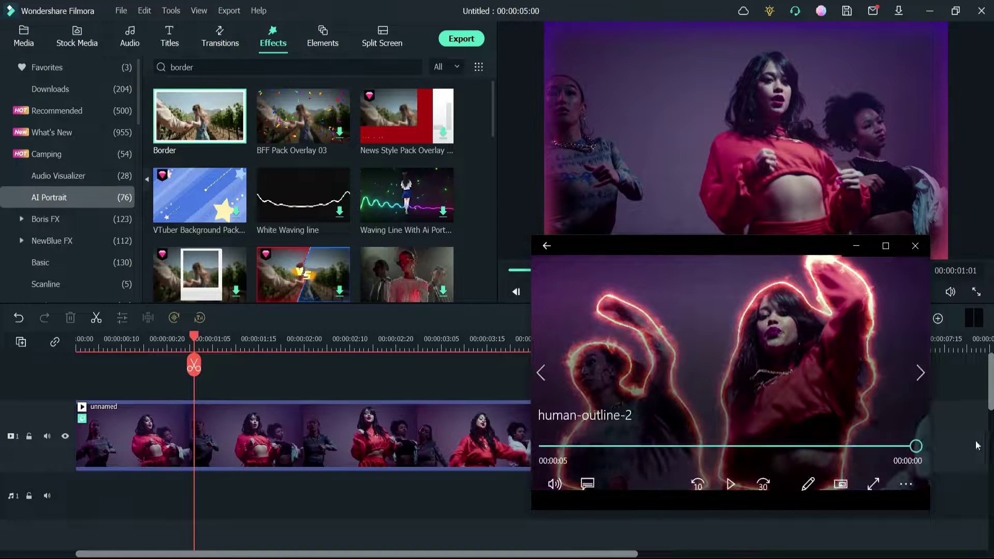
{"action": "left_click", "coordinate": [921, 377]}
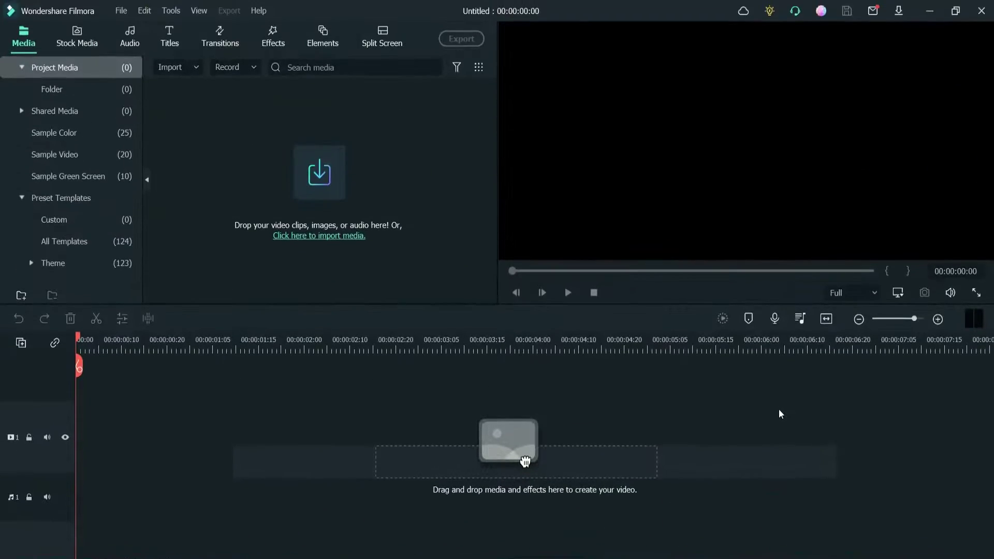
Add the downloaded 4096x2160 stock dance video to the timeline, accepting the size and mismatch prompts
{"action": "left_click", "coordinate": [88, 46]}
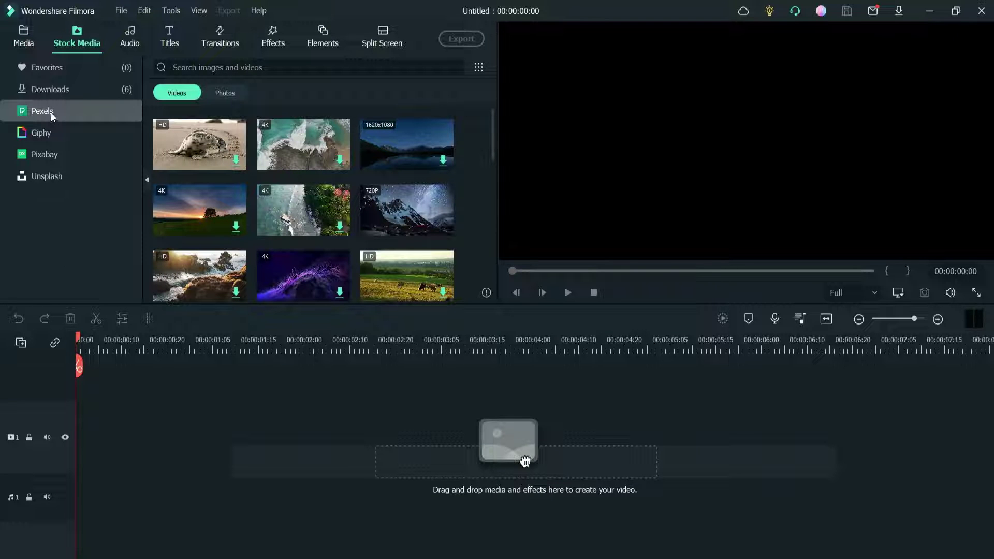
{"action": "left_click", "coordinate": [62, 91]}
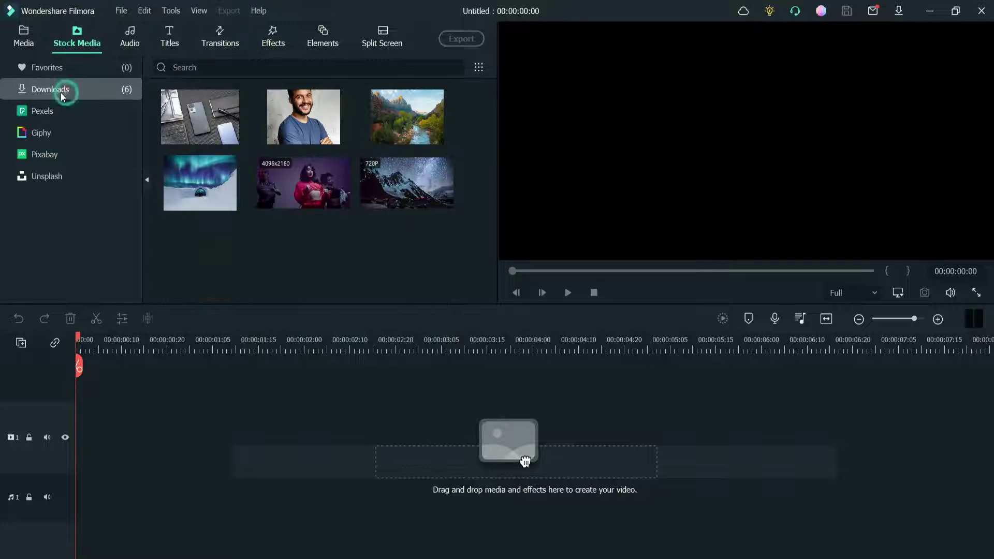
{"action": "mouse_move", "coordinate": [287, 192]}
{"action": "left_click_drag", "start_coordinate": [291, 173], "coordinate": [98, 460]}
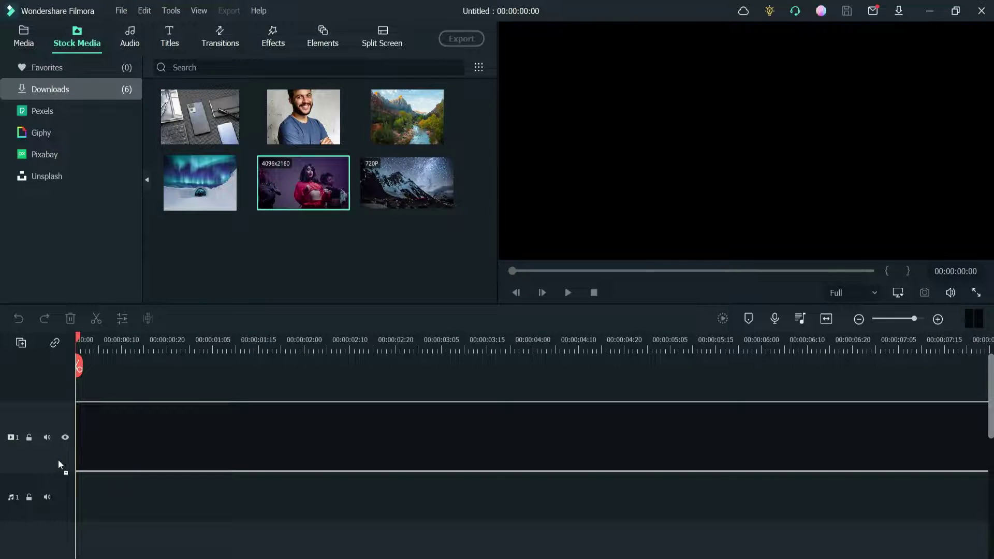
{"action": "left_click", "coordinate": [602, 292]}
{"action": "left_click", "coordinate": [595, 370]}
Crop the dance clip to fit, split it at 00:00:05:00 and delete the later part
{"action": "right_click", "coordinate": [293, 439]}
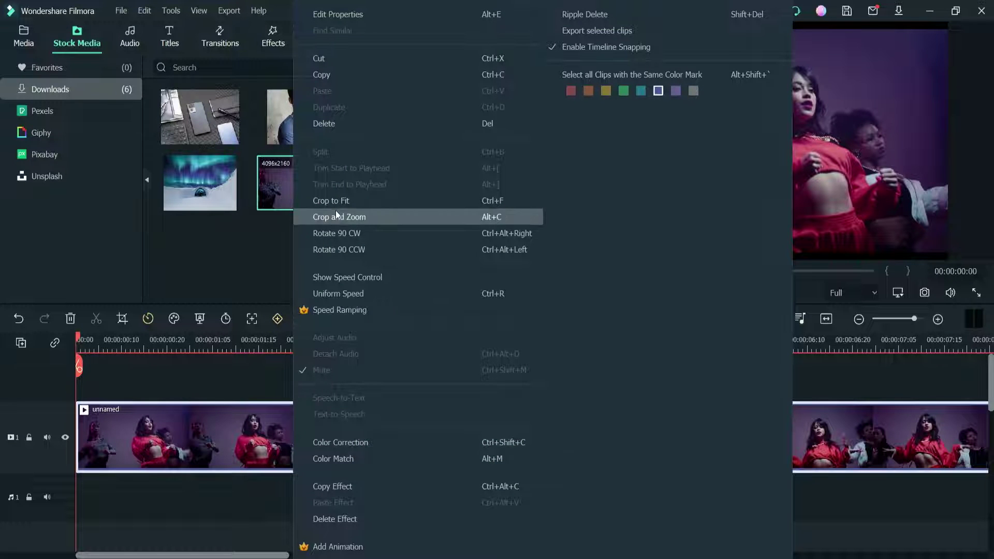
{"action": "left_click", "coordinate": [337, 204]}
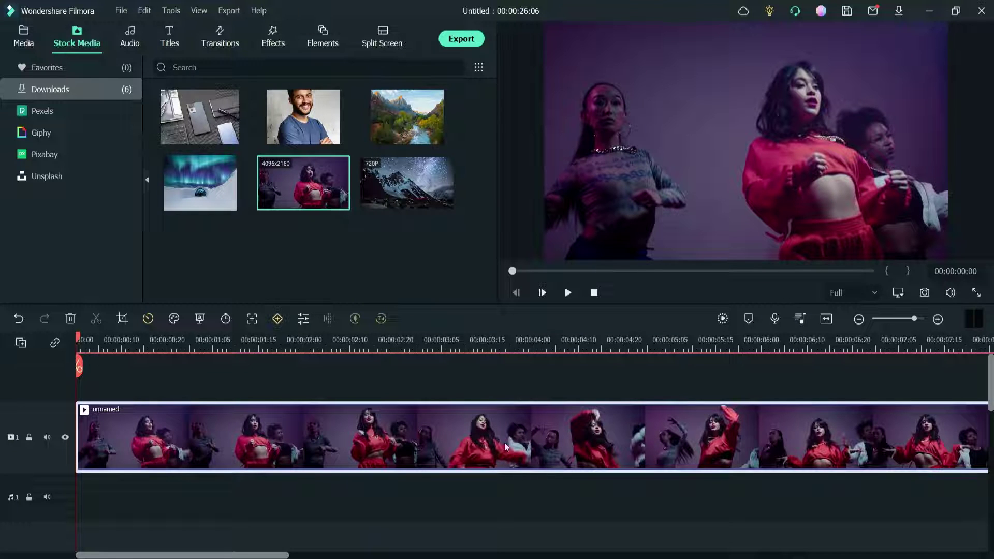
{"action": "left_click", "coordinate": [675, 346]}
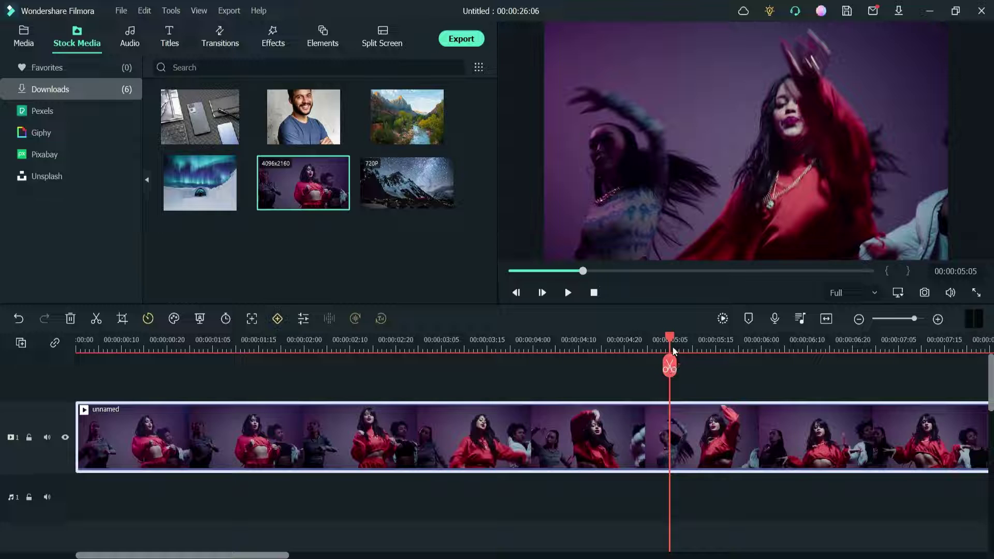
{"action": "left_click", "coordinate": [647, 344]}
{"action": "left_click", "coordinate": [647, 366]}
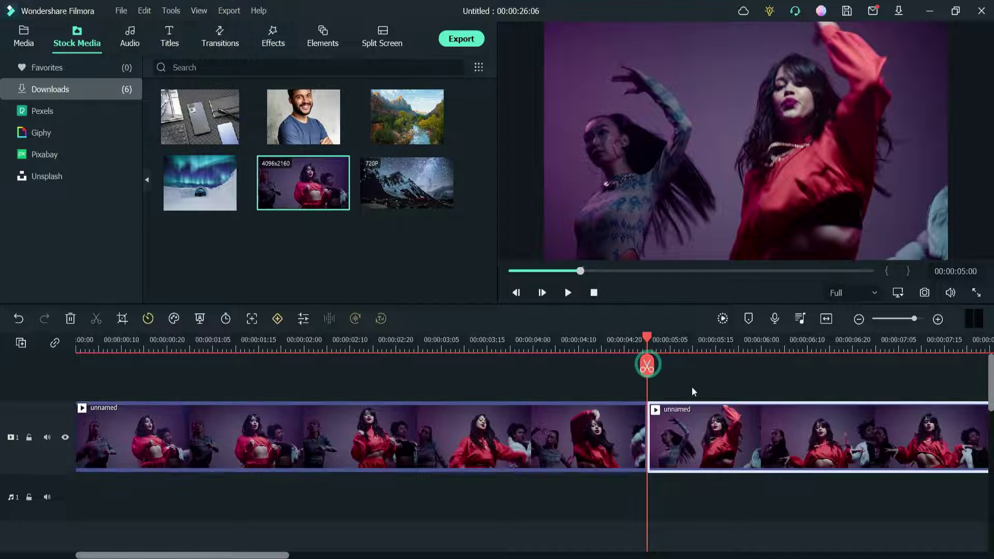
{"action": "key", "text": "Delete"}
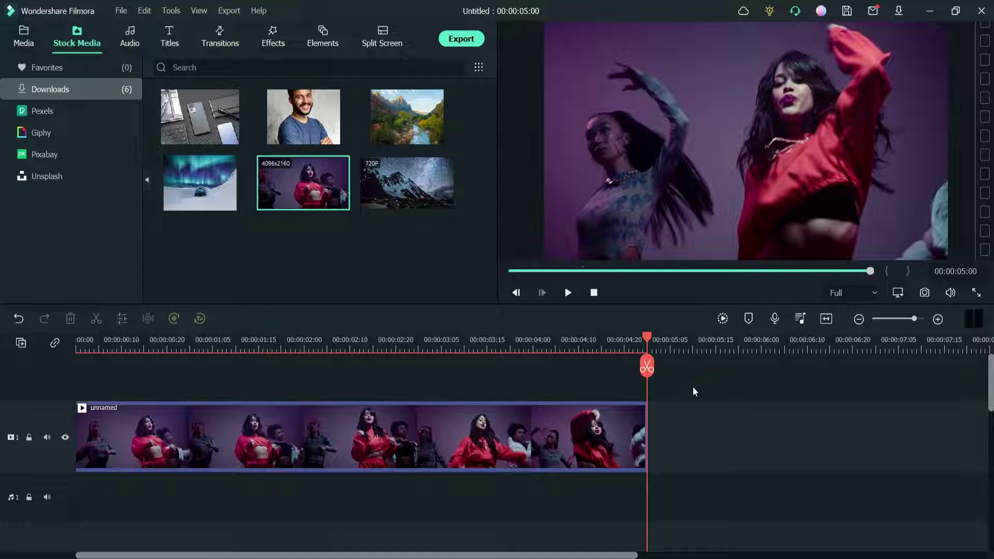
{"action": "left_click", "coordinate": [336, 454]}
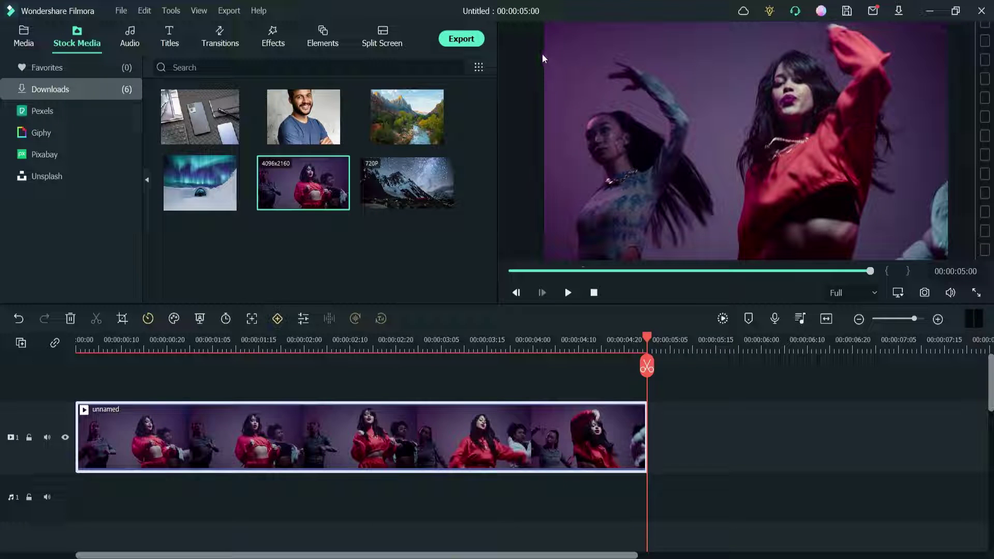
Search the effects for 'border' and apply the Border effect to the dance clip
{"action": "left_click", "coordinate": [271, 42]}
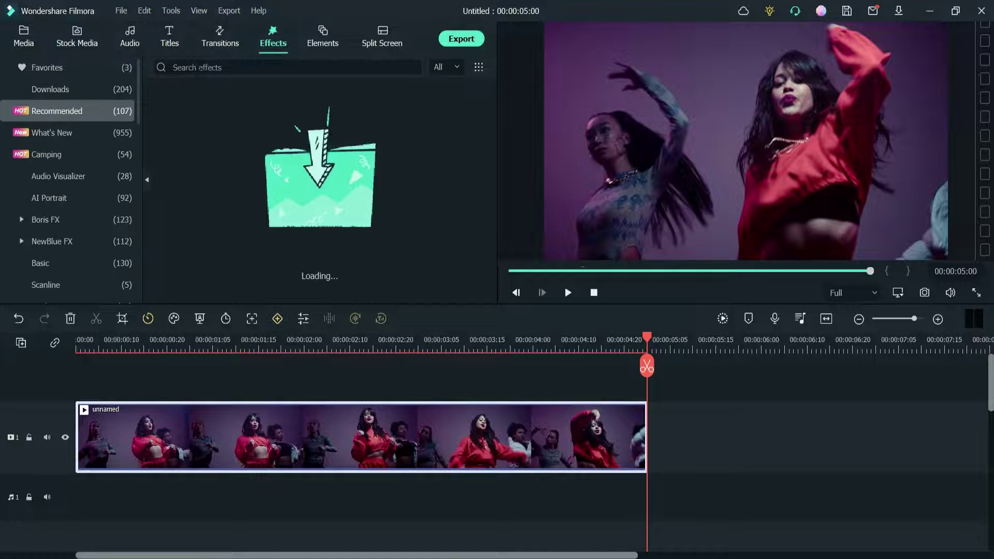
{"action": "left_click", "coordinate": [192, 68]}
{"action": "type", "text": "border"}
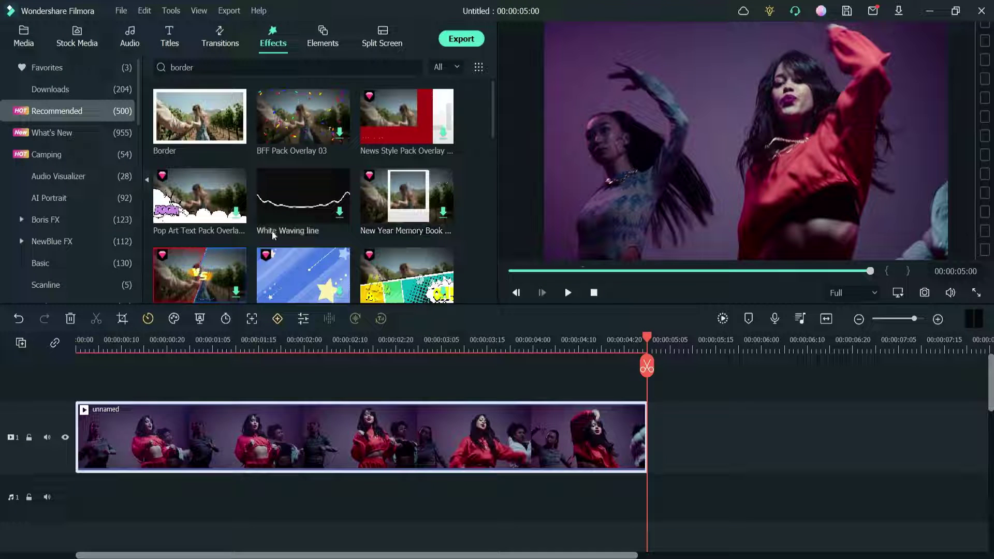
{"action": "left_click", "coordinate": [196, 115]}
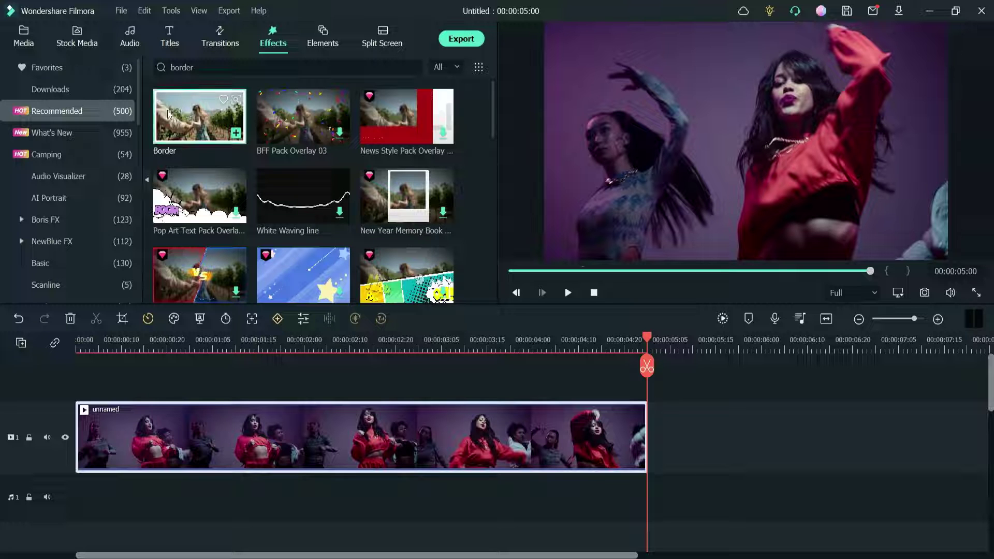
{"action": "left_click_drag", "start_coordinate": [196, 115], "coordinate": [122, 432]}
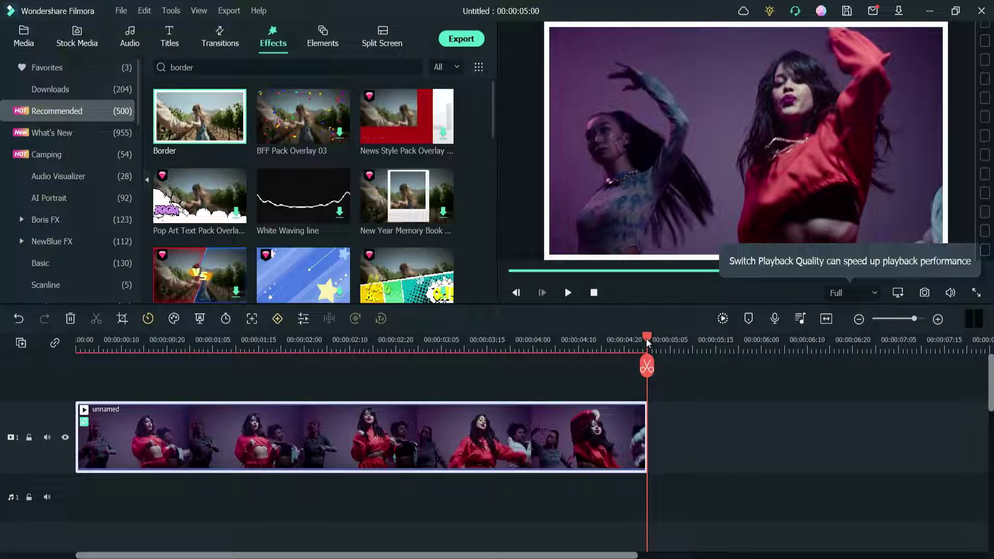
{"action": "left_click", "coordinate": [358, 345]}
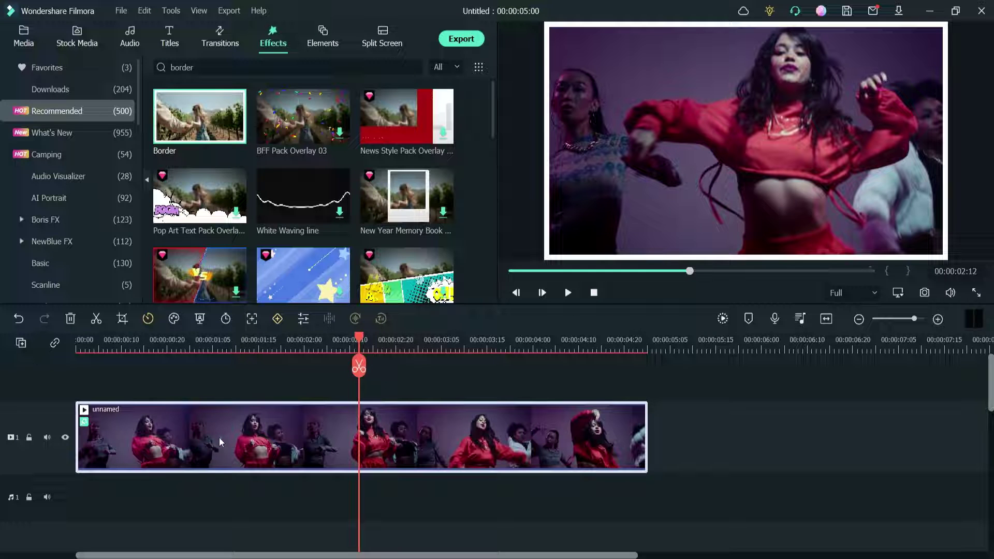
Set the Border effect's start colour to dark red and its end colour to purple
{"action": "double_click", "coordinate": [218, 440]}
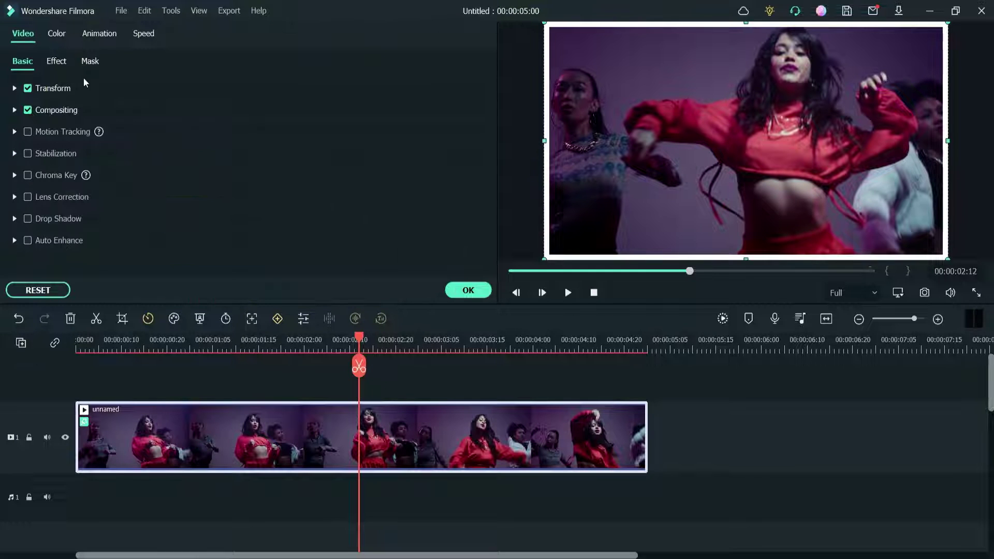
{"action": "left_click", "coordinate": [55, 62]}
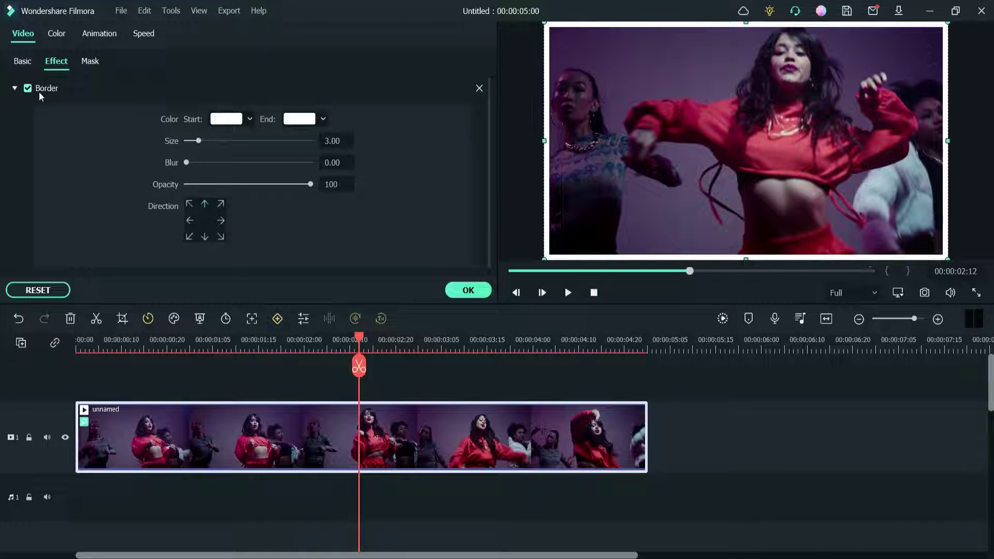
{"action": "left_click", "coordinate": [218, 122]}
{"action": "left_click", "coordinate": [236, 151]}
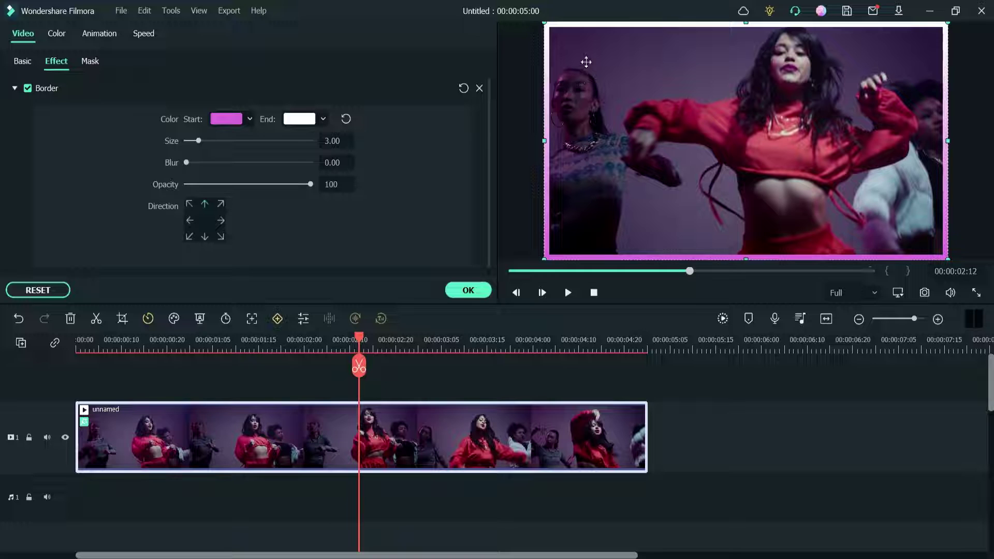
{"action": "left_click", "coordinate": [299, 118]}
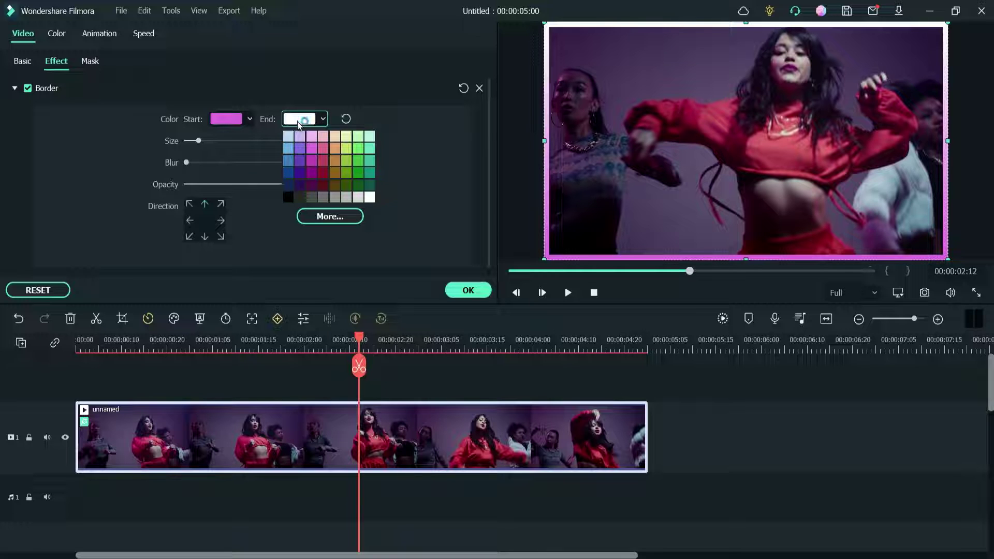
{"action": "left_click", "coordinate": [301, 176]}
{"action": "left_click", "coordinate": [231, 119]}
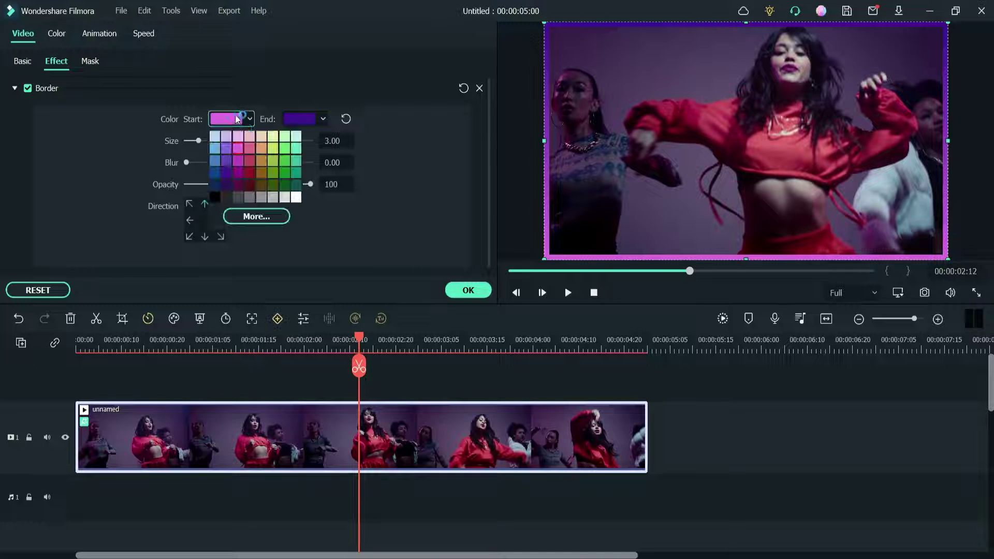
{"action": "left_click", "coordinate": [251, 181]}
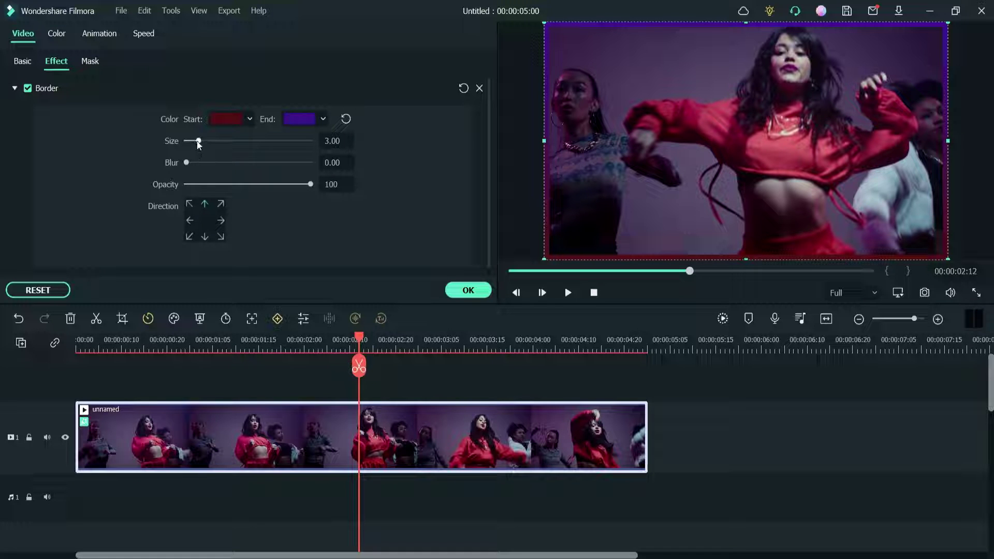
Keep the border size at 3.00, raise blur to 14.38, keep opacity 100 and apply
{"action": "left_click_drag", "start_coordinate": [198, 140], "coordinate": [272, 141]}
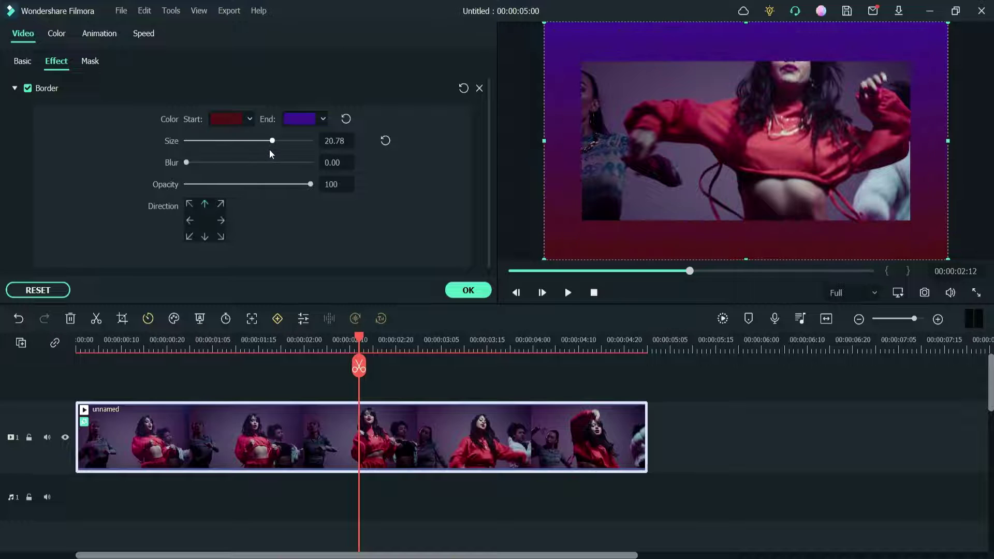
{"action": "left_click", "coordinate": [201, 142]}
{"action": "left_click", "coordinate": [387, 145]}
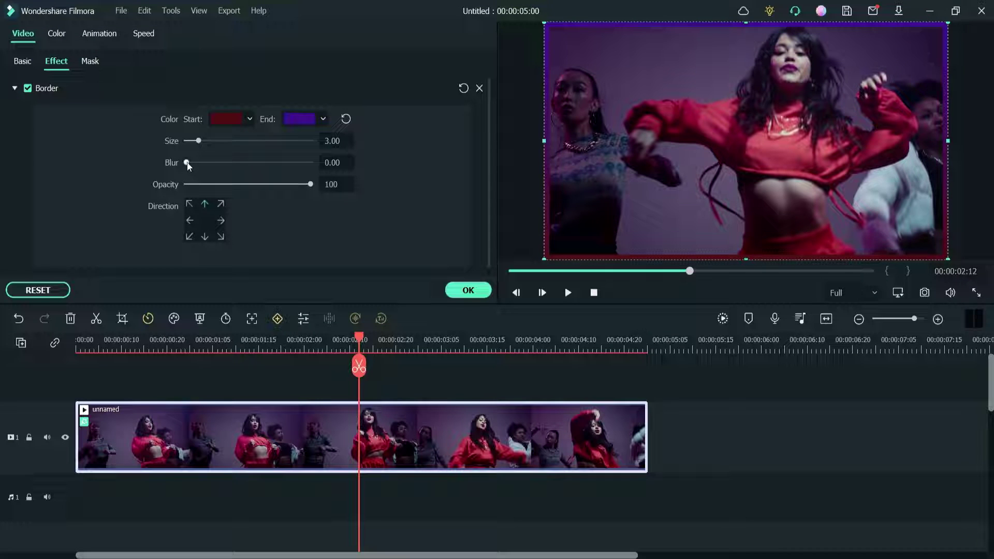
{"action": "left_click_drag", "start_coordinate": [225, 162], "coordinate": [246, 163]}
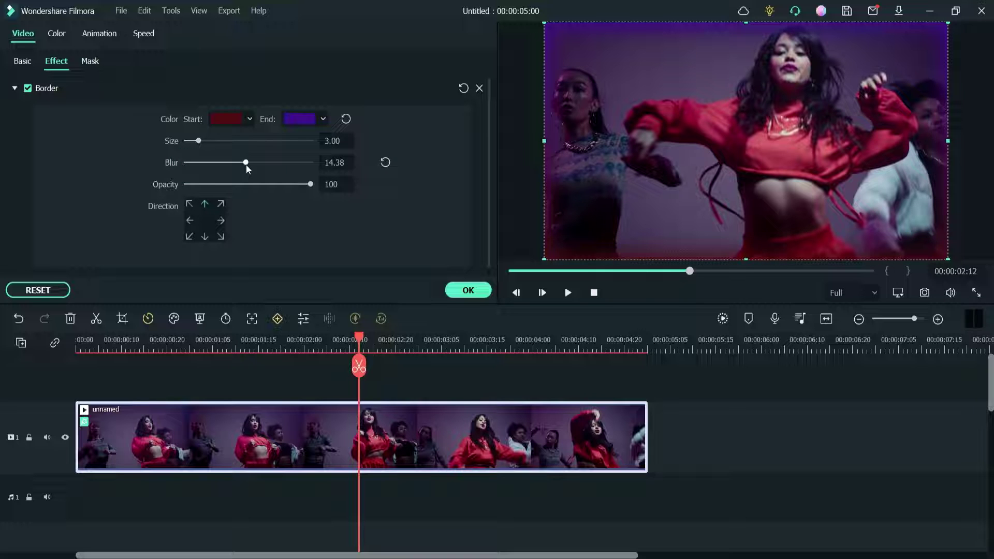
{"action": "left_click_drag", "start_coordinate": [310, 184], "coordinate": [274, 185]}
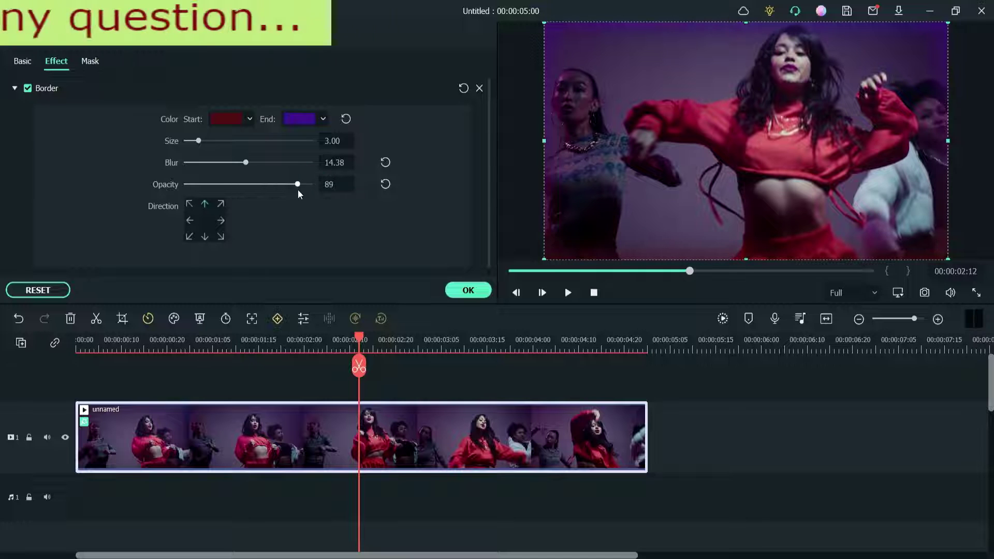
{"action": "left_click", "coordinate": [381, 185]}
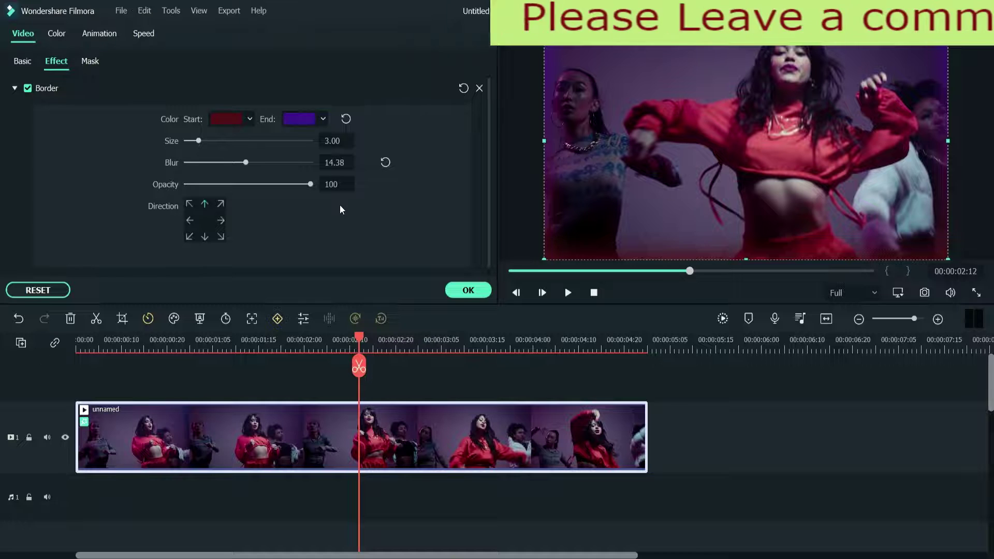
{"action": "left_click", "coordinate": [463, 291]}
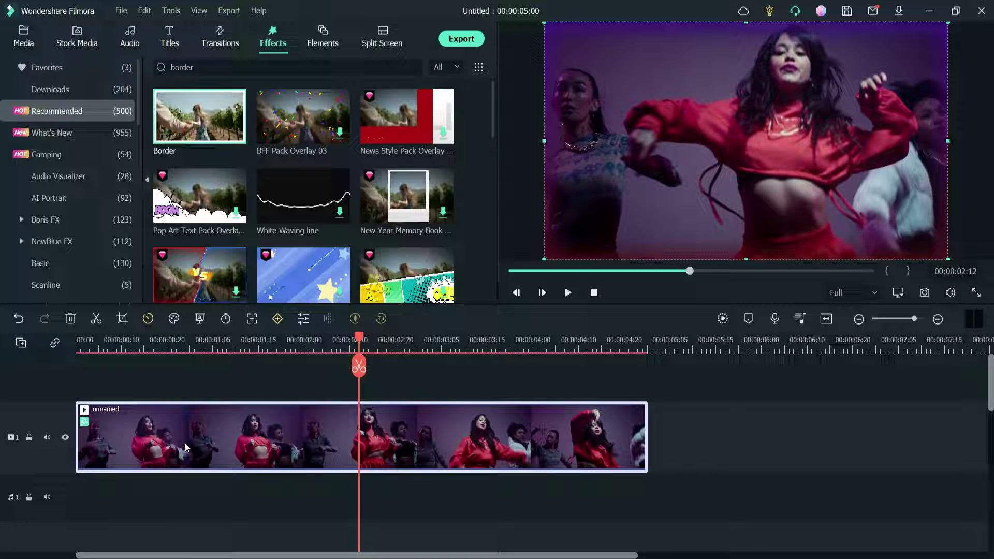
Delete the Border effect from the dance clip and browse the AI Portrait effects
{"action": "double_click", "coordinate": [273, 421]}
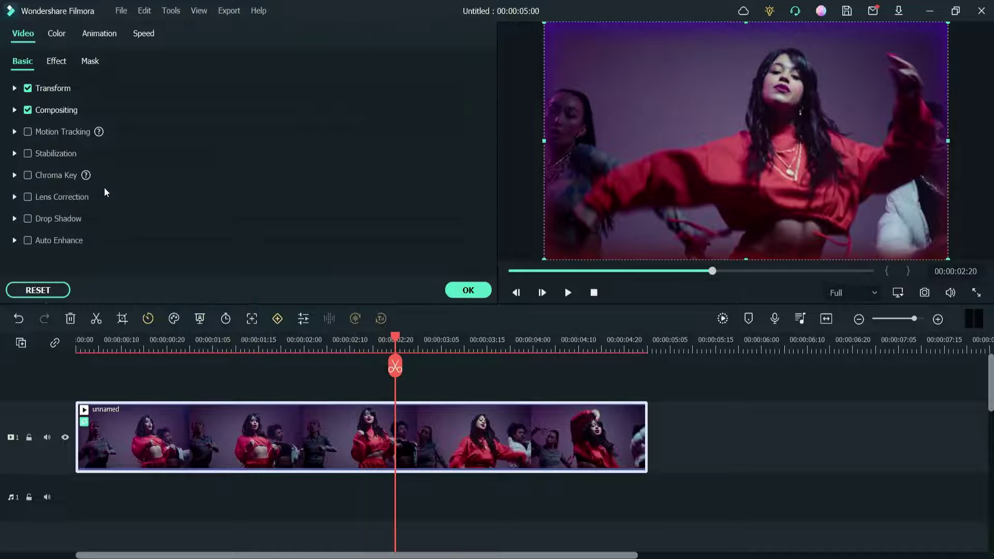
{"action": "left_click", "coordinate": [56, 61]}
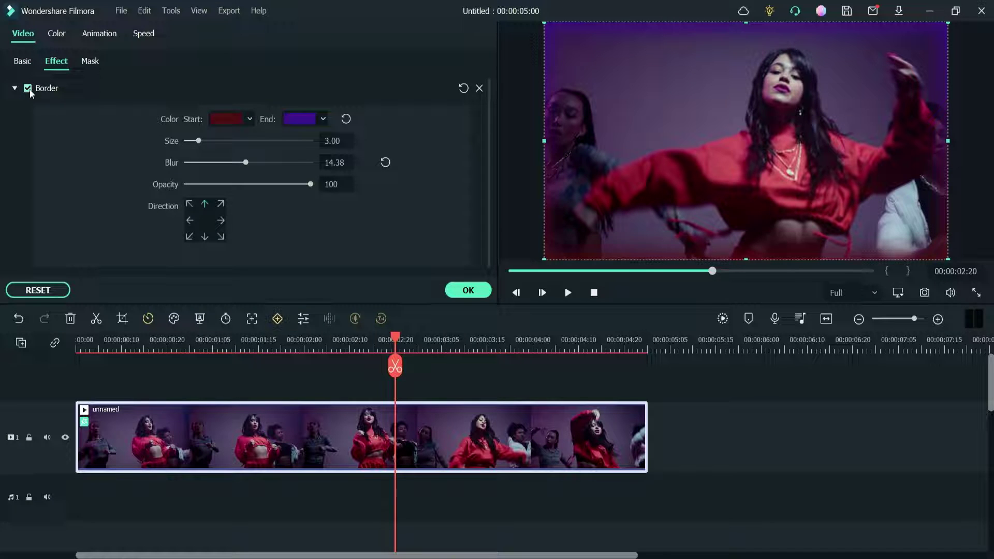
{"action": "left_click", "coordinate": [28, 89]}
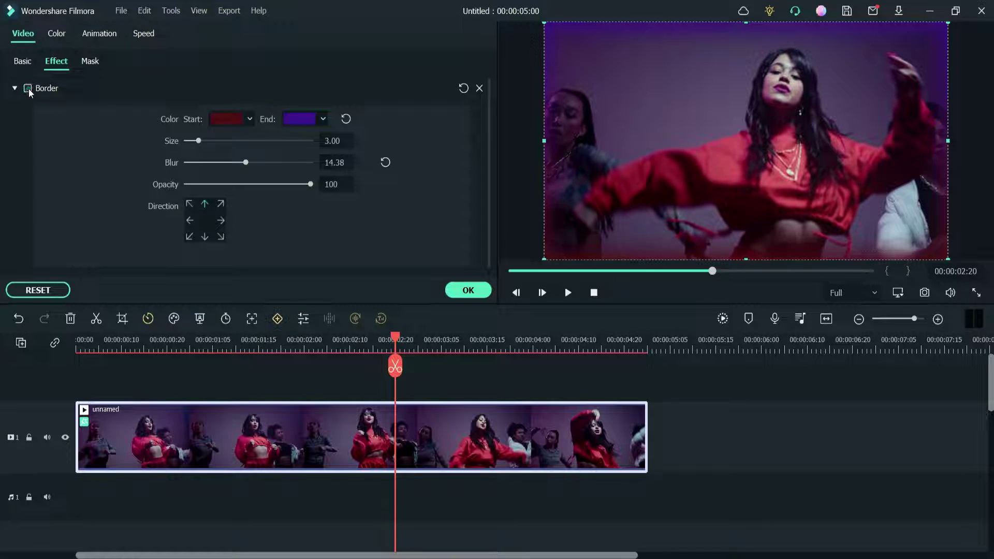
{"action": "left_click", "coordinate": [479, 89]}
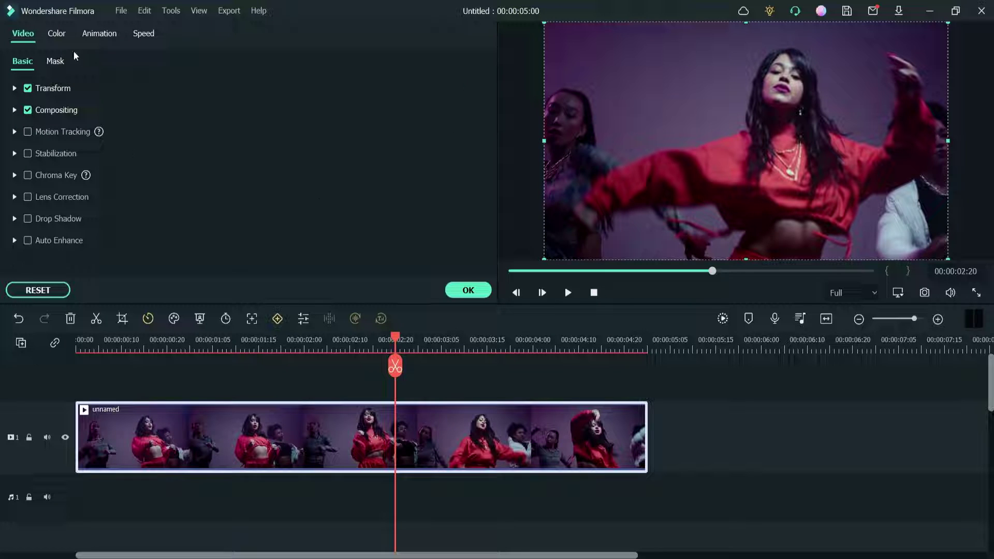
{"action": "left_click", "coordinate": [469, 292]}
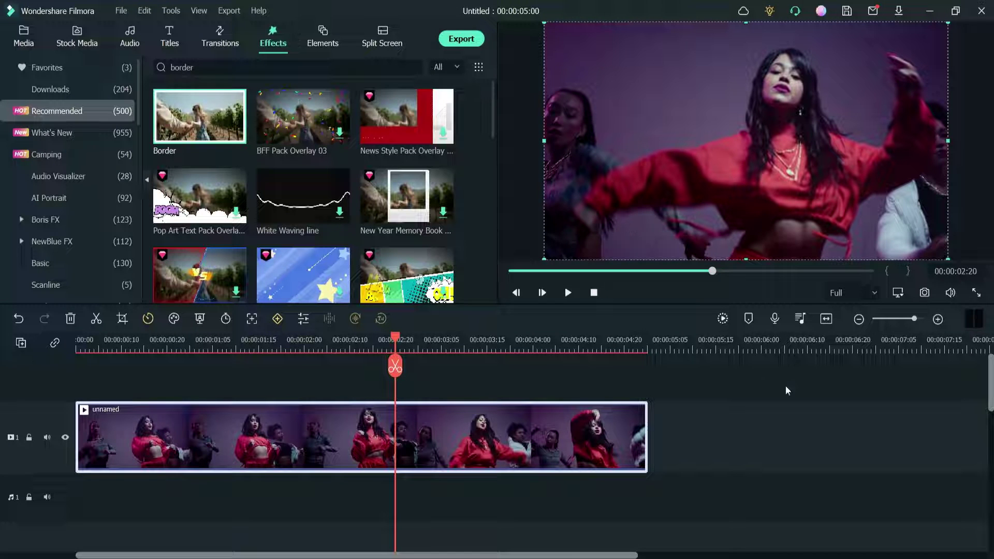
{"action": "left_click", "coordinate": [267, 44]}
{"action": "left_click", "coordinate": [50, 199]}
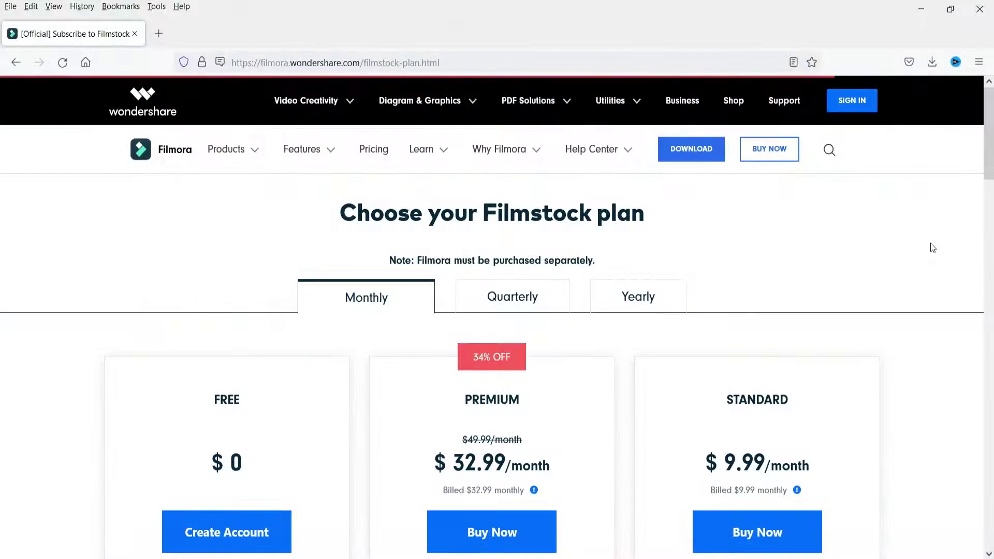
{"action": "scroll", "coordinate": [926, 238], "scroll_direction": "down", "scroll_amount": 3}
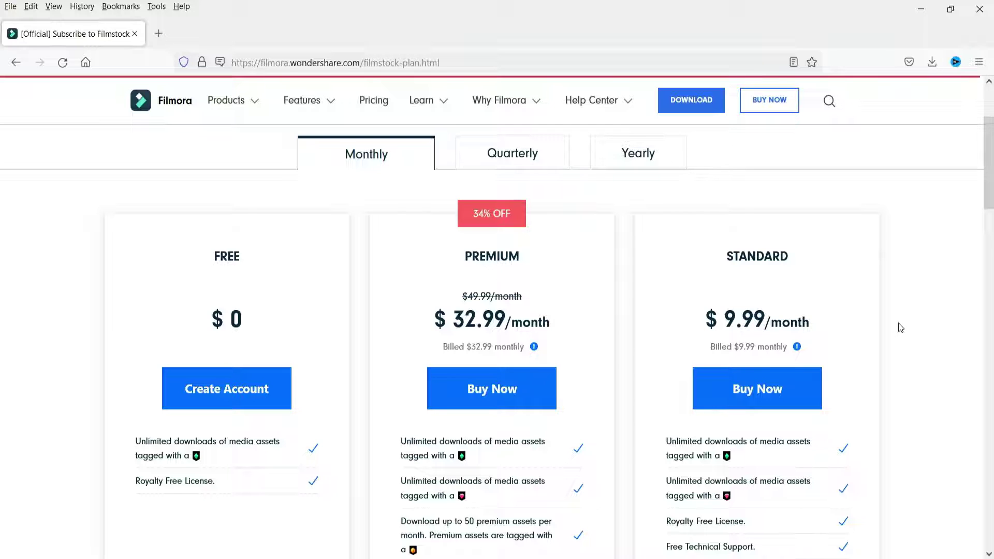
{"action": "scroll", "coordinate": [710, 327], "scroll_direction": "down", "scroll_amount": 3}
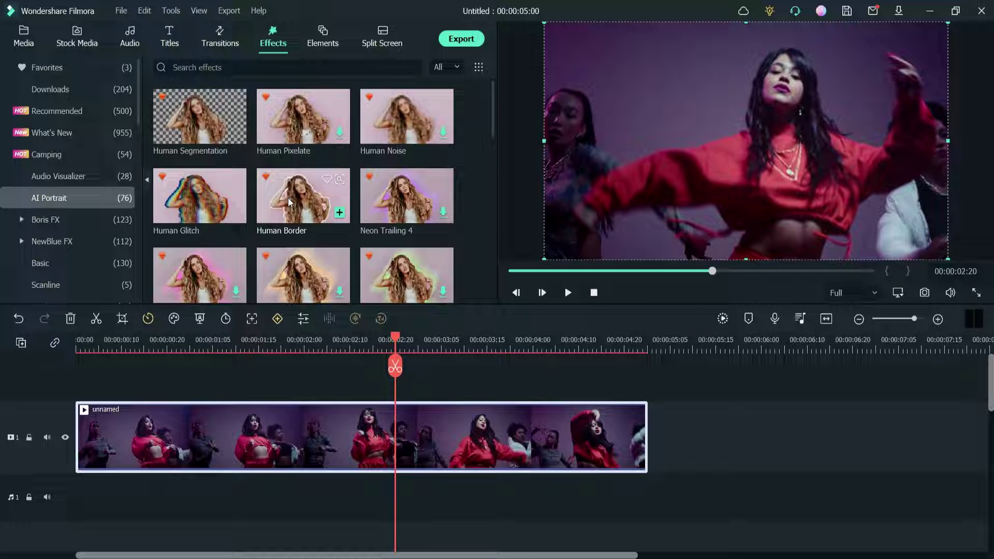
Apply Human Border to the dance clip and add Big Stomp and Clap from audio Favorites
{"action": "left_click_drag", "start_coordinate": [294, 193], "coordinate": [236, 436]}
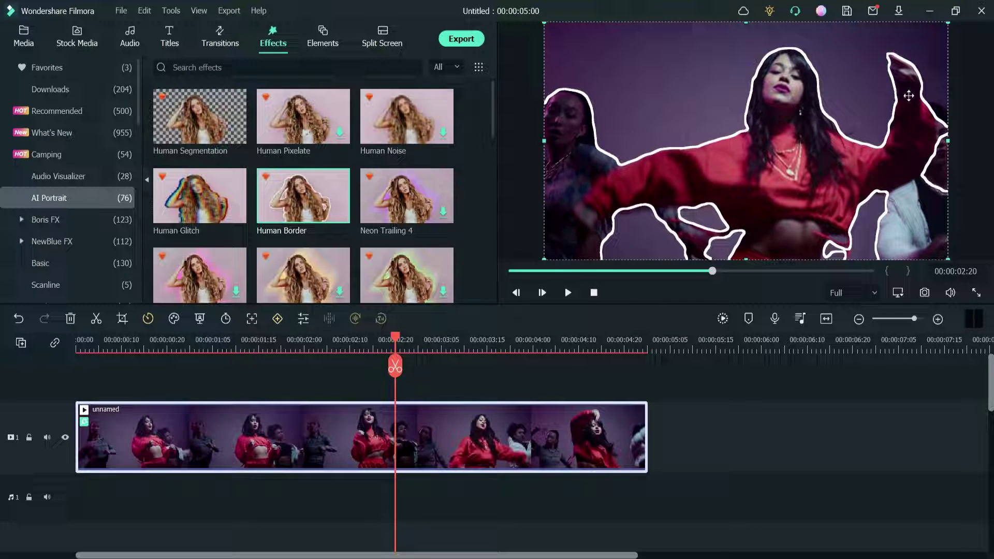
{"action": "left_click", "coordinate": [135, 39]}
{"action": "left_click", "coordinate": [65, 70]}
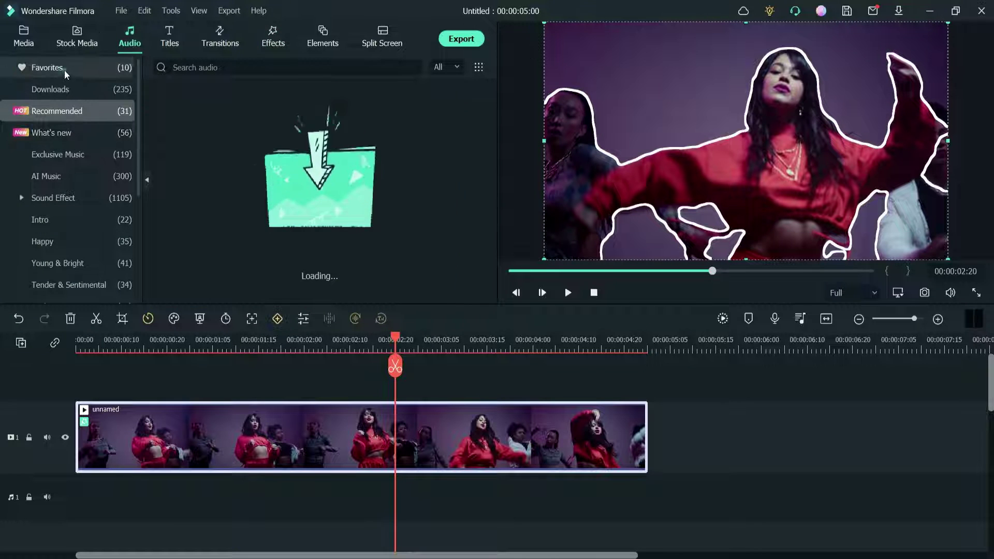
{"action": "left_click_drag", "start_coordinate": [285, 129], "coordinate": [78, 497]}
Trim the music to end with the video, play it back, and open the clip's settings
{"action": "left_click", "coordinate": [647, 346]}
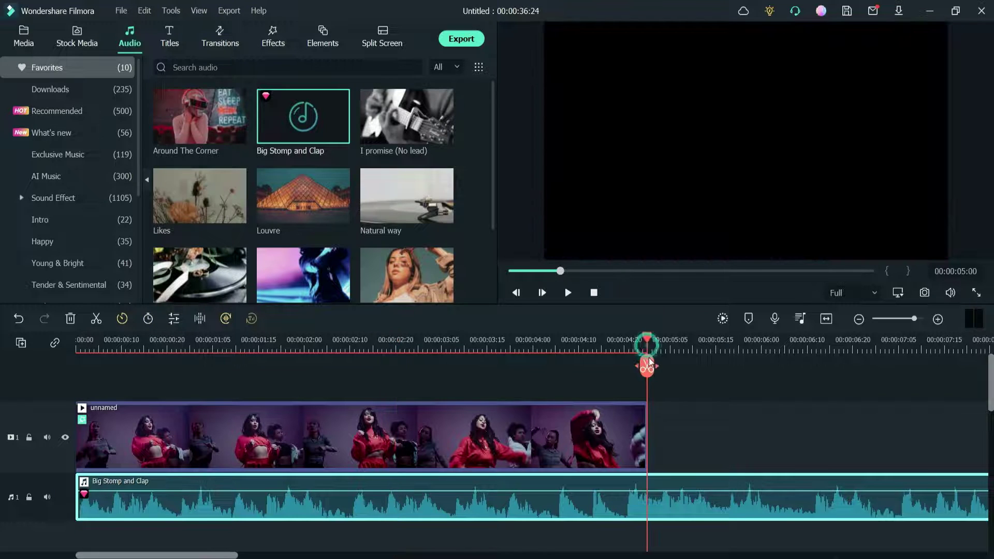
{"action": "left_click", "coordinate": [647, 367]}
{"action": "key", "text": "Delete"}
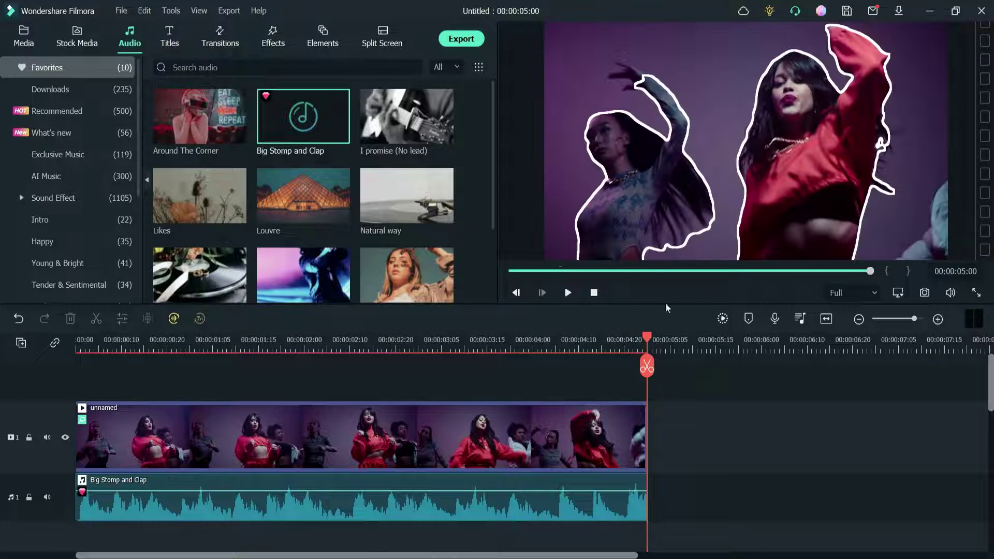
{"action": "left_click_drag", "start_coordinate": [648, 339], "coordinate": [78, 365]}
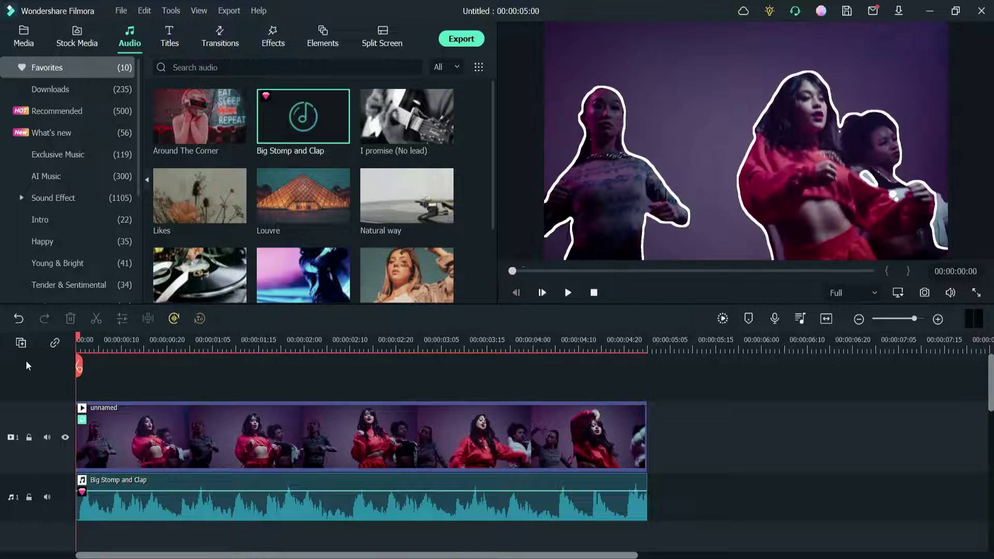
{"action": "key", "text": "space"}
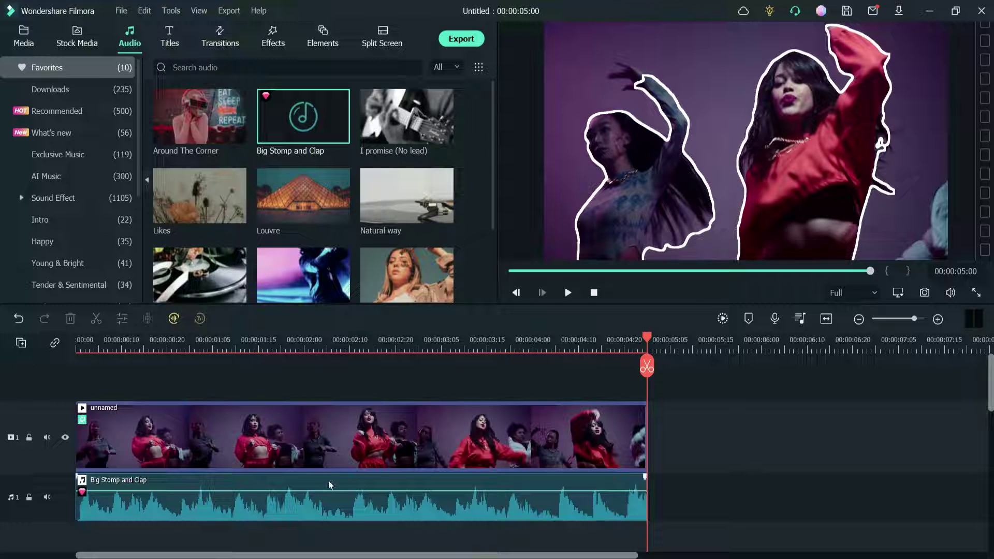
{"action": "left_click", "coordinate": [336, 449]}
{"action": "double_click", "coordinate": [336, 448]}
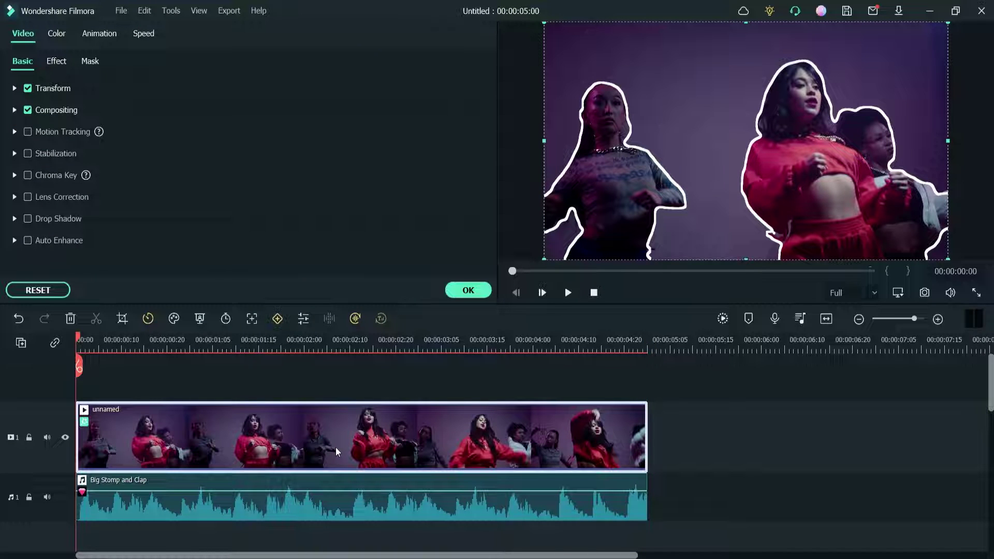
Set the Human Border outline's start colour to crimson and end colour to yellow-green
{"action": "left_click", "coordinate": [55, 61]}
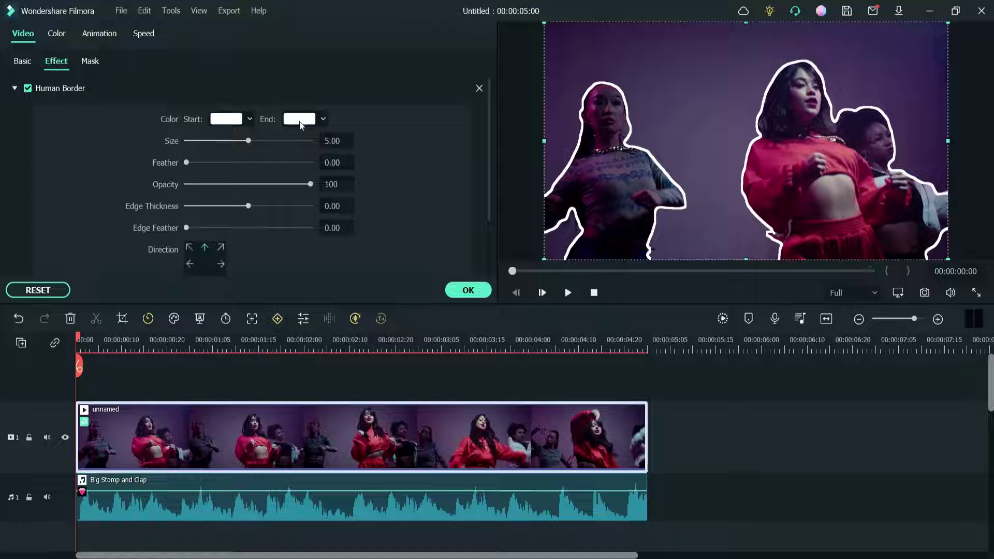
{"action": "left_click", "coordinate": [225, 124]}
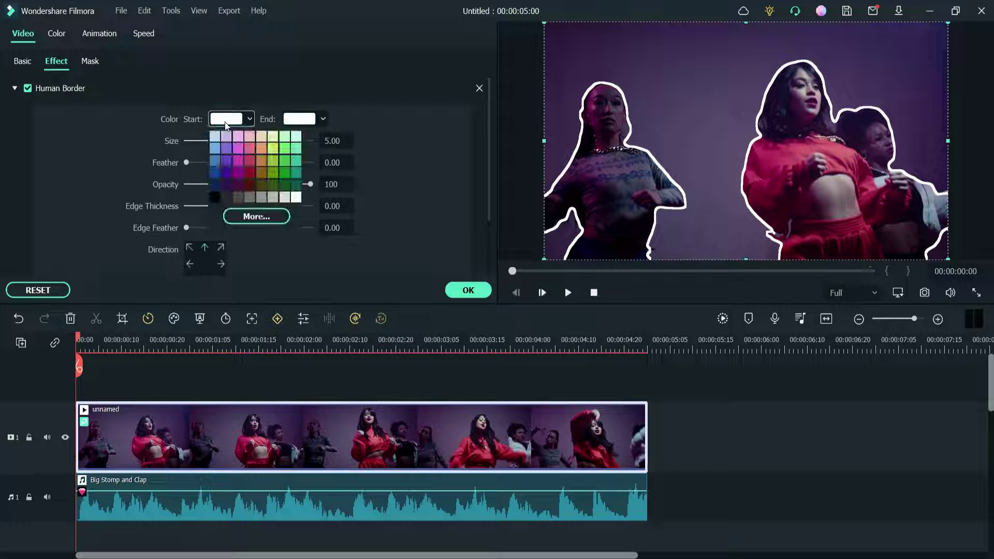
{"action": "left_click", "coordinate": [250, 163]}
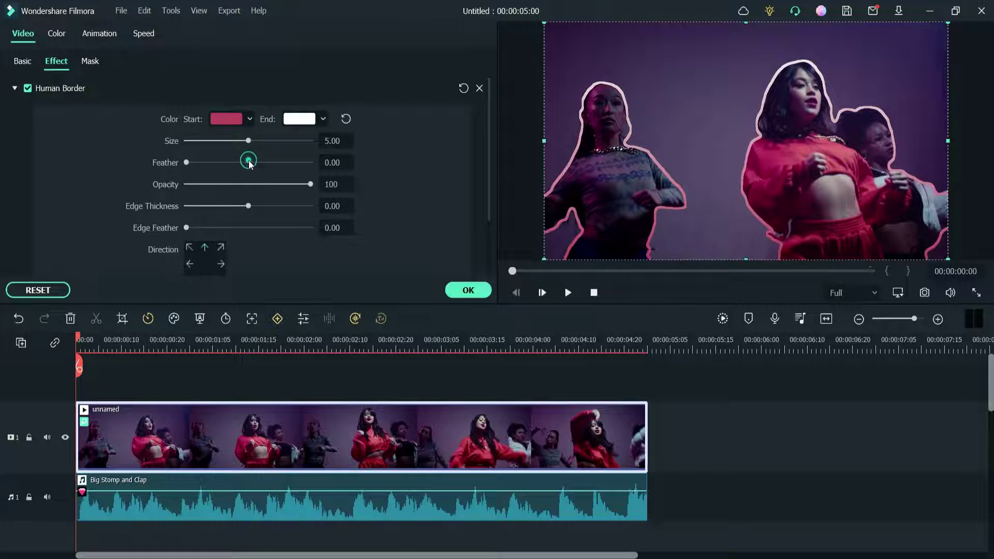
{"action": "left_click", "coordinate": [301, 124]}
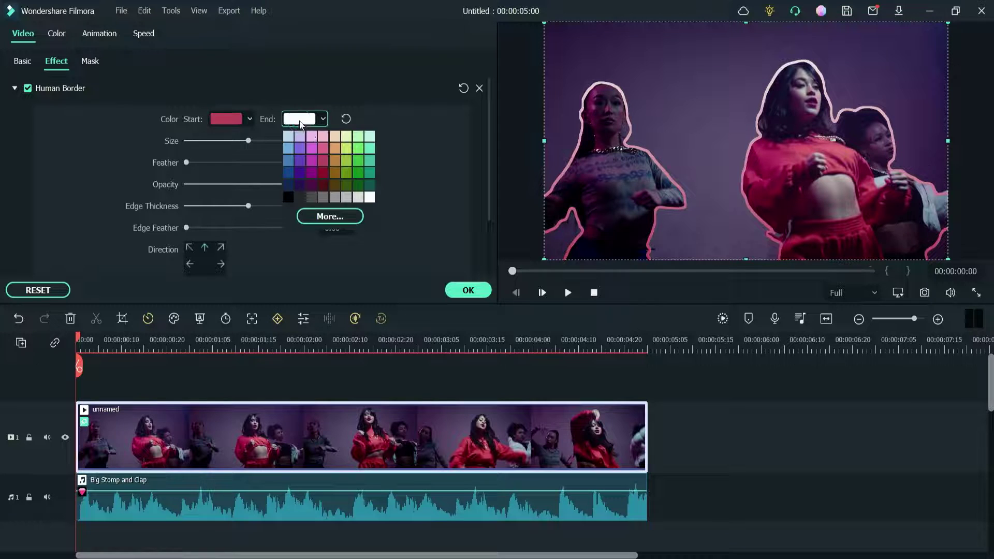
{"action": "left_click", "coordinate": [343, 148]}
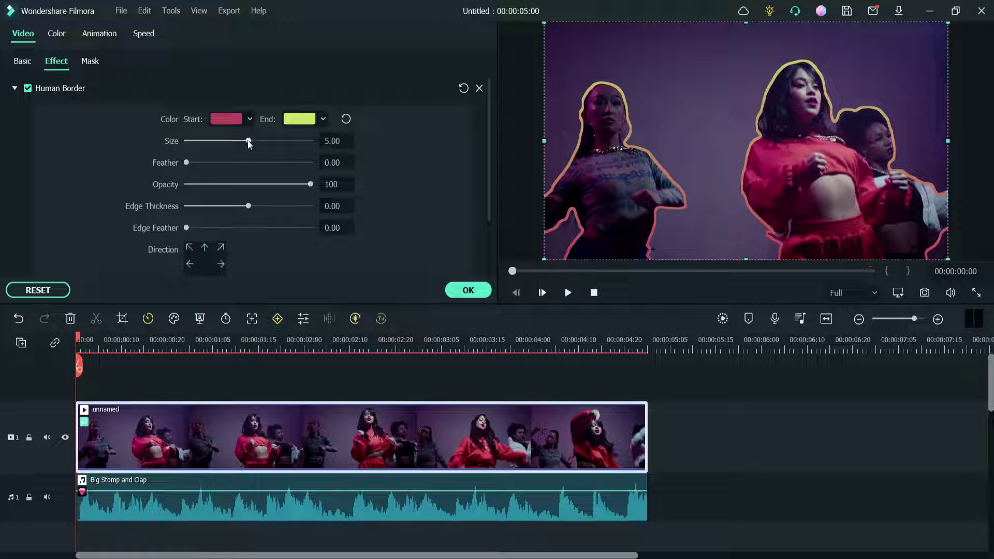
Slim the outline to size 4.32, keep opacity 100 and edge thickness 0.00, then play it
{"action": "mouse_move", "coordinate": [226, 139]}
{"action": "left_mouse_down"}
{"action": "mouse_move", "coordinate": [206, 139]}
{"action": "mouse_move", "coordinate": [239, 138]}
{"action": "left_mouse_up"}
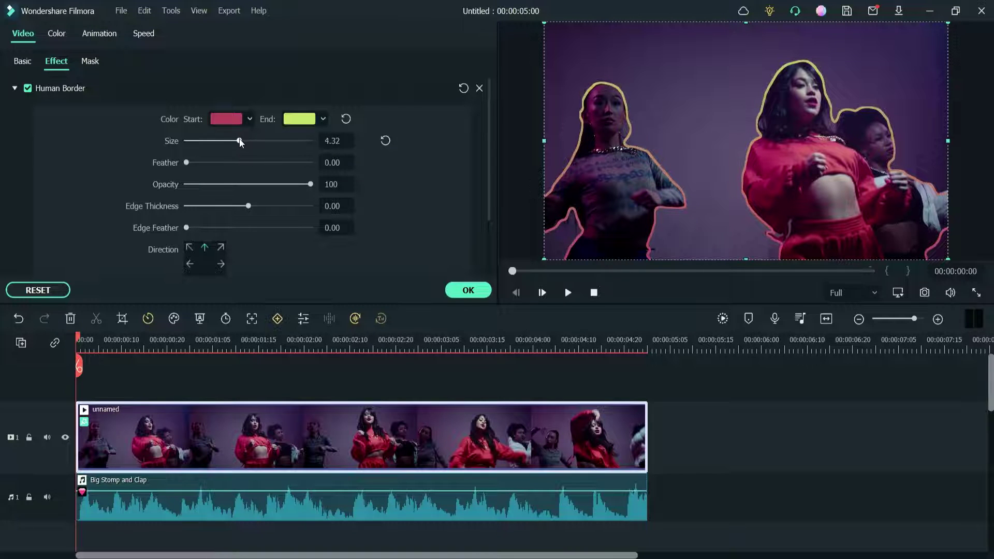
{"action": "mouse_move", "coordinate": [186, 164]}
{"action": "left_mouse_down"}
{"action": "mouse_move", "coordinate": [239, 164]}
{"action": "mouse_move", "coordinate": [185, 162]}
{"action": "left_mouse_up"}
{"action": "left_click_drag", "start_coordinate": [311, 185], "coordinate": [236, 187]}
{"action": "left_click_drag", "start_coordinate": [312, 187], "coordinate": [331, 188]}
{"action": "mouse_move", "coordinate": [250, 205]}
{"action": "left_mouse_down"}
{"action": "mouse_move", "coordinate": [291, 206]}
{"action": "mouse_move", "coordinate": [251, 205]}
{"action": "left_mouse_up"}
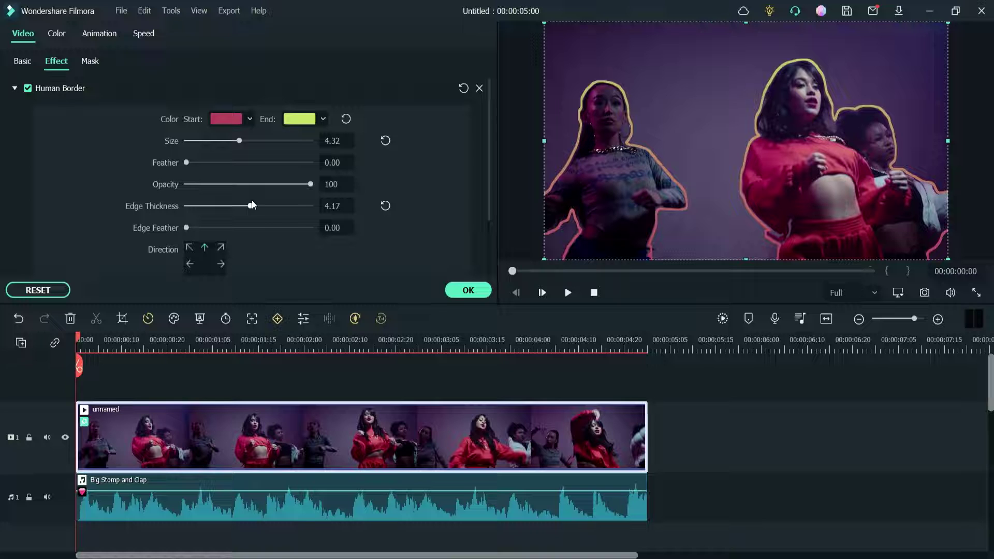
{"action": "left_click", "coordinate": [385, 205]}
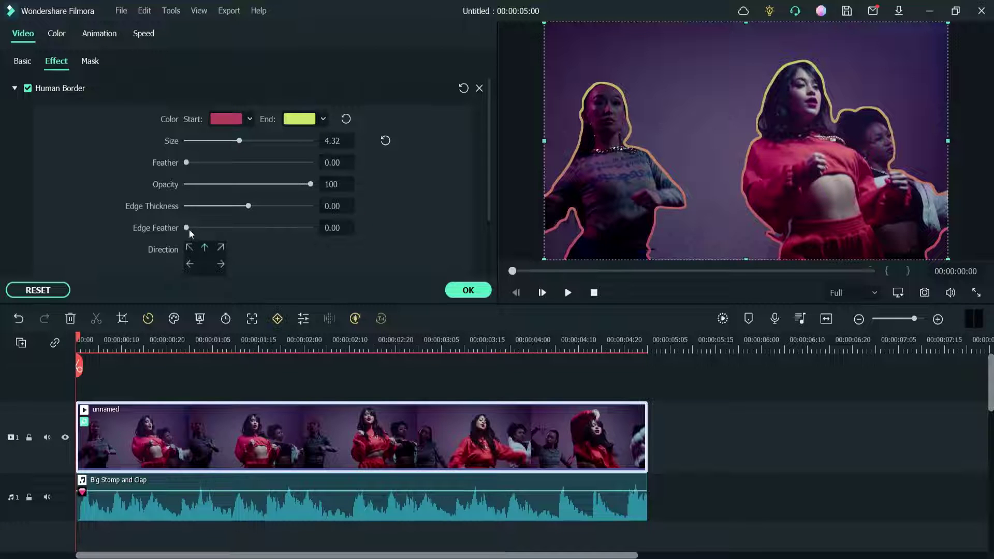
{"action": "left_click_drag", "start_coordinate": [186, 229], "coordinate": [150, 228]}
{"action": "scroll", "coordinate": [313, 226], "scroll_direction": "down", "scroll_amount": 2}
{"action": "scroll", "coordinate": [314, 226], "scroll_direction": "up", "scroll_amount": 2}
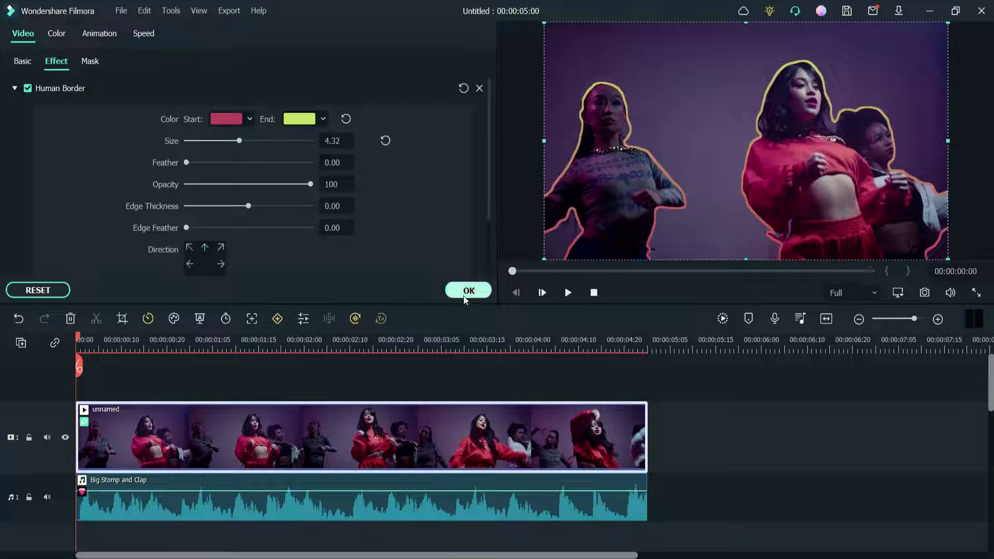
{"action": "key", "text": "space"}
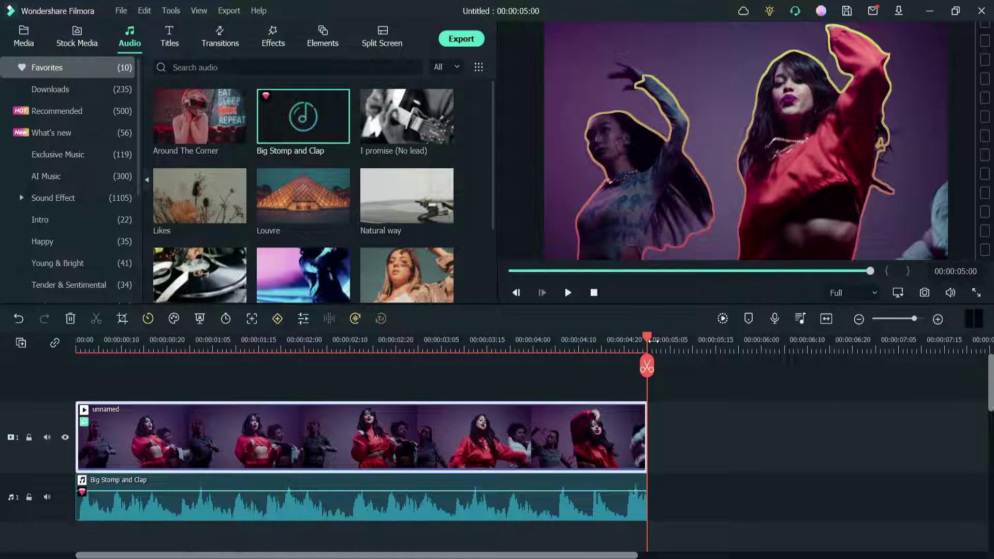
Export the outlined dance clip as human-border-1.mp4, then set the playhead near 00:00:02:17
{"action": "left_click", "coordinate": [460, 39]}
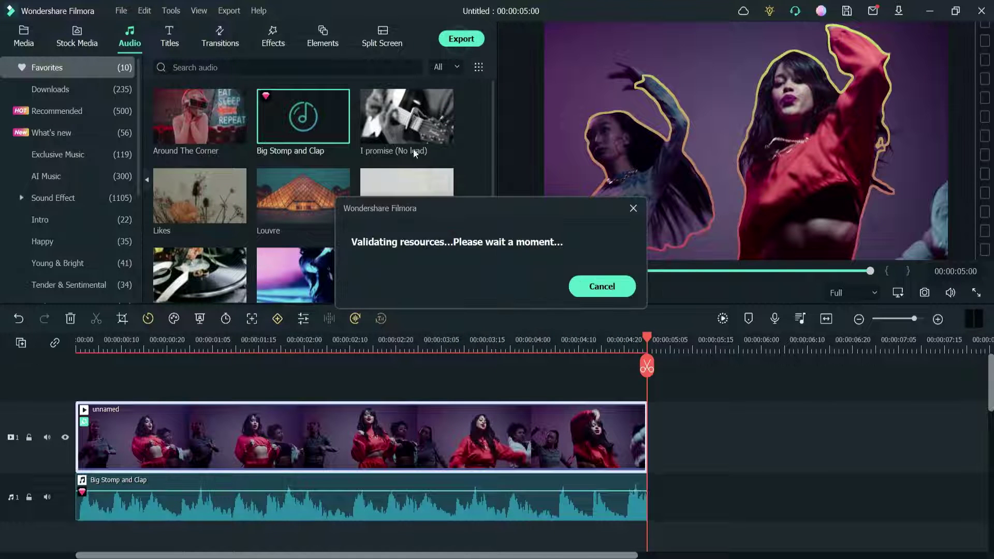
{"action": "left_click", "coordinate": [703, 506]}
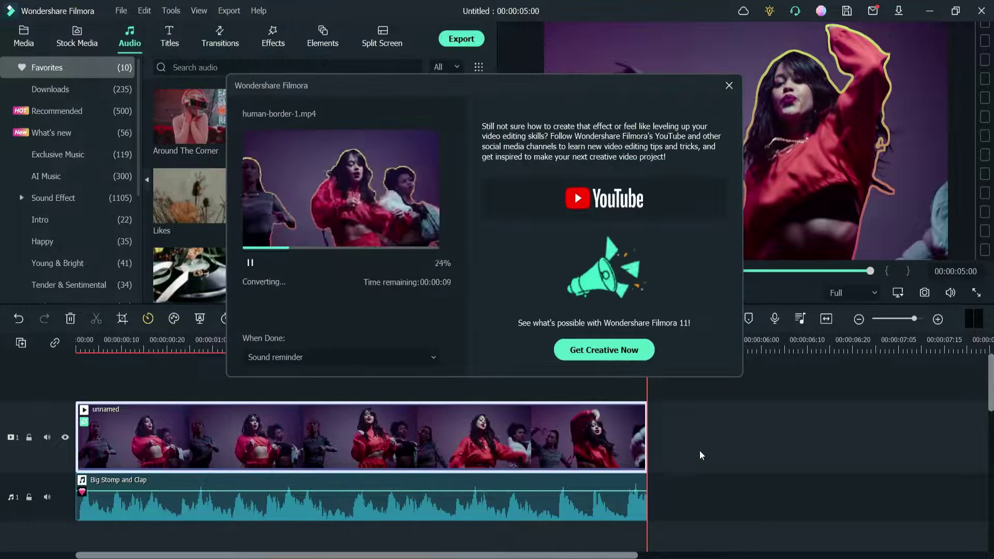
{"action": "left_click", "coordinate": [412, 352]}
{"action": "left_click", "coordinate": [382, 339]}
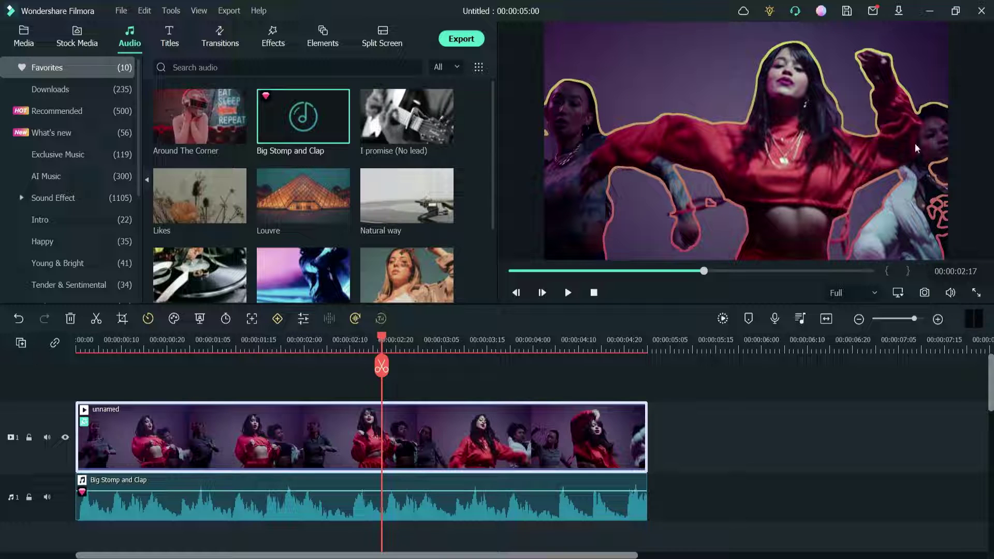
Delete the Human Border effect from the dance clip's settings
{"action": "double_click", "coordinate": [303, 440]}
{"action": "left_click", "coordinate": [57, 61]}
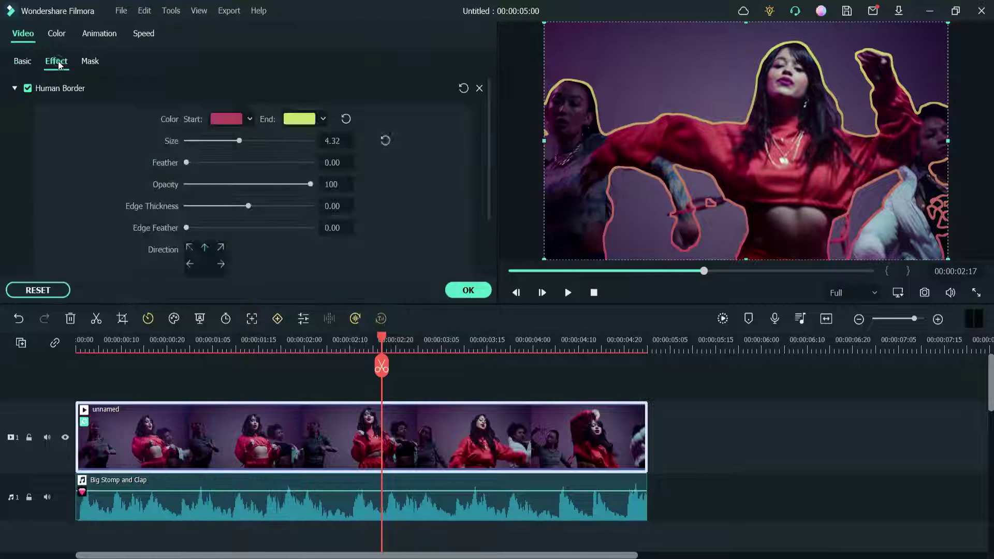
{"action": "left_click", "coordinate": [479, 89]}
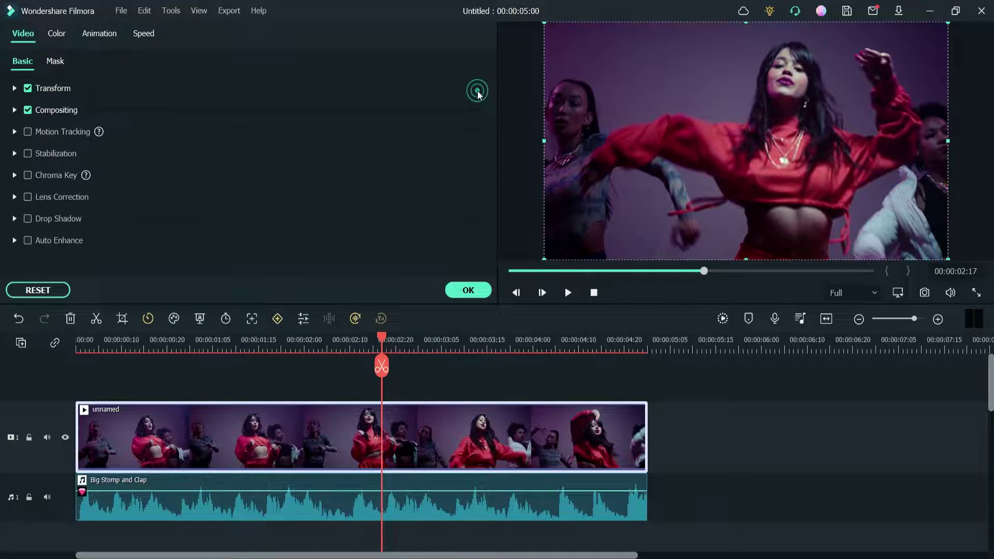
{"action": "left_click", "coordinate": [468, 290]}
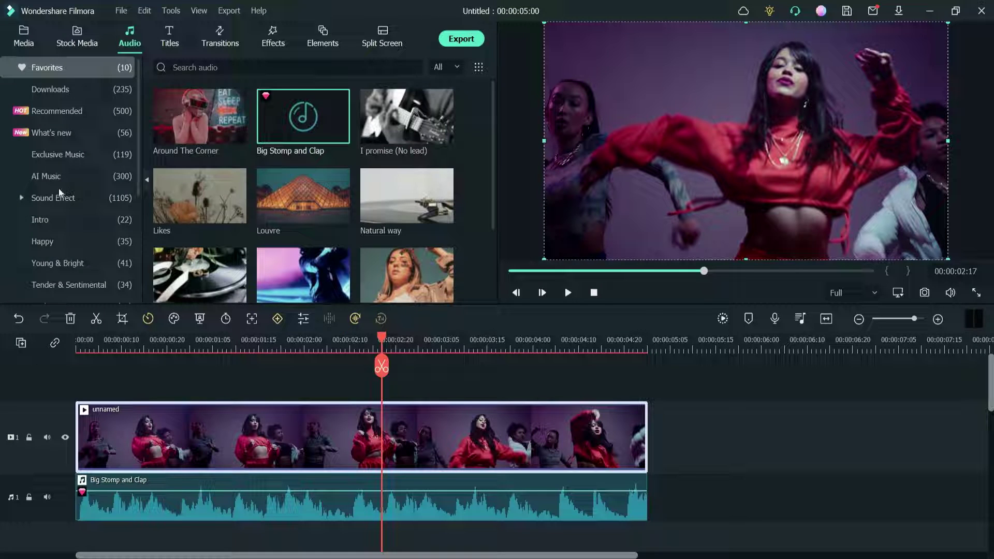
Apply AI Portrait's Burning Outline 2 to the dance clip and play it from the start
{"action": "left_click", "coordinate": [273, 36]}
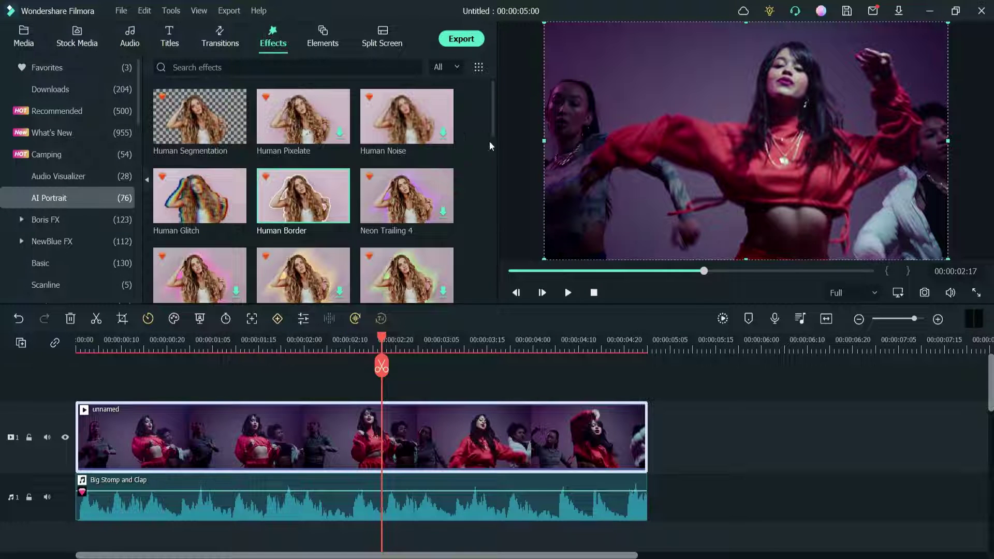
{"action": "left_click_drag", "start_coordinate": [493, 127], "coordinate": [503, 282]}
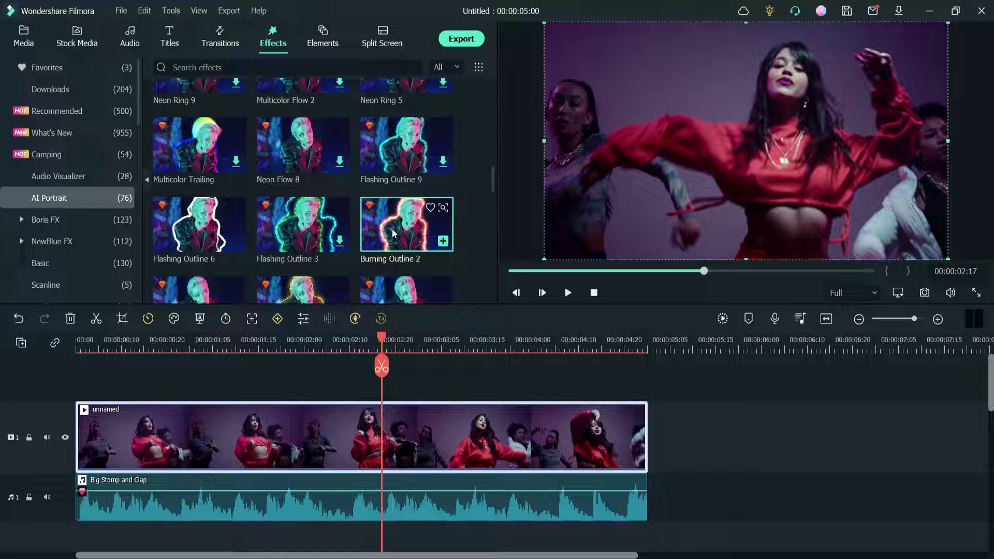
{"action": "left_click_drag", "start_coordinate": [393, 235], "coordinate": [136, 442]}
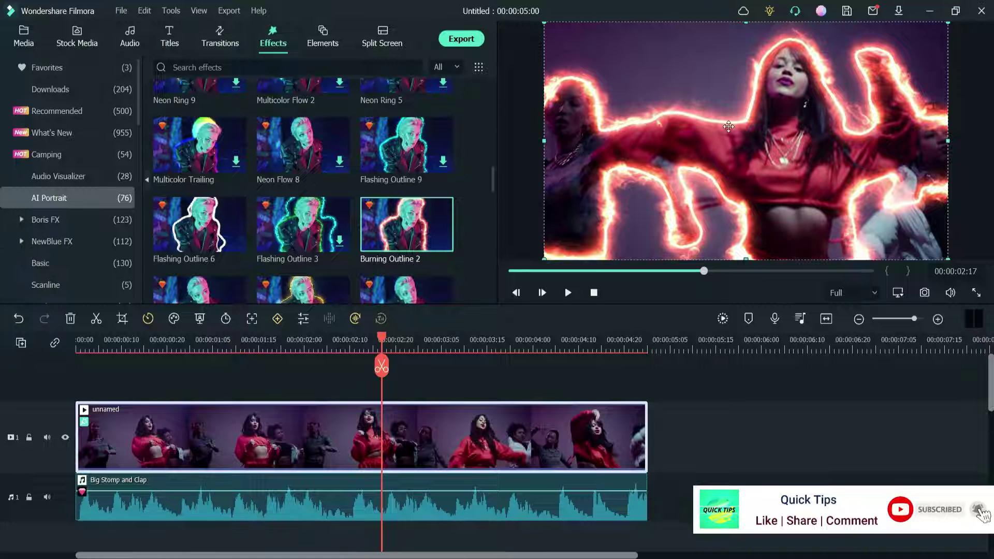
{"action": "key", "text": "Home"}
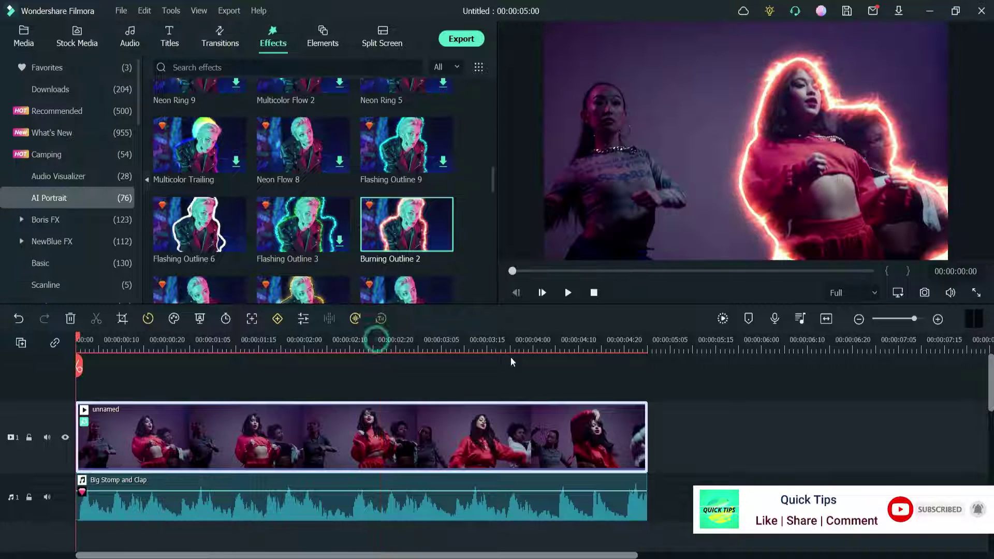
{"action": "left_click", "coordinate": [568, 292]}
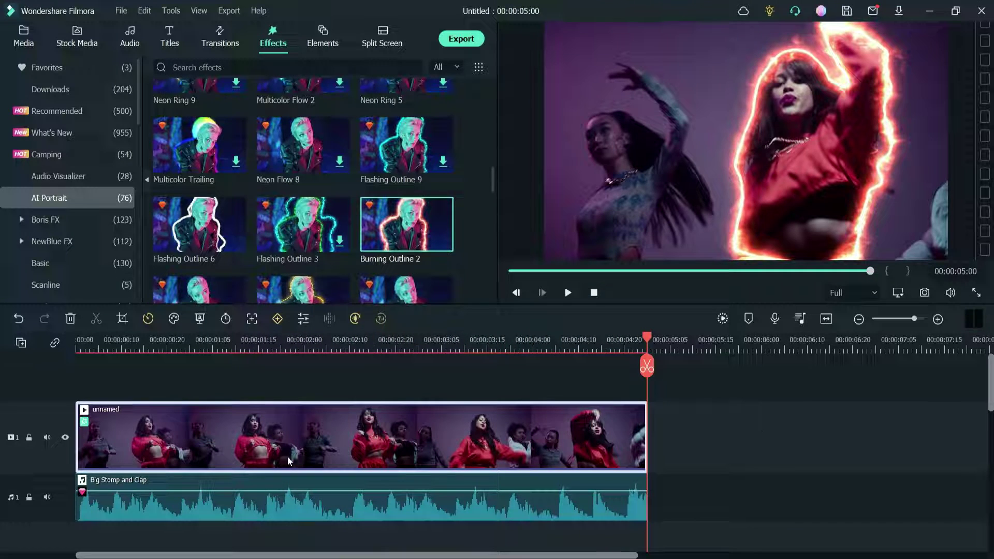
Try a thinner Burning Outline 2 radius, then restore the default Radius 3.41
{"action": "double_click", "coordinate": [304, 442]}
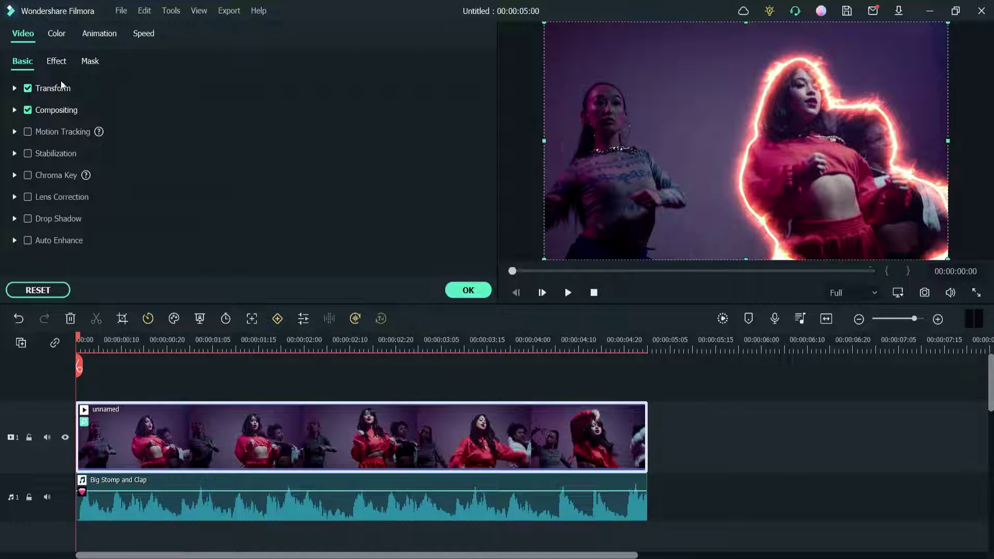
{"action": "left_click", "coordinate": [56, 60]}
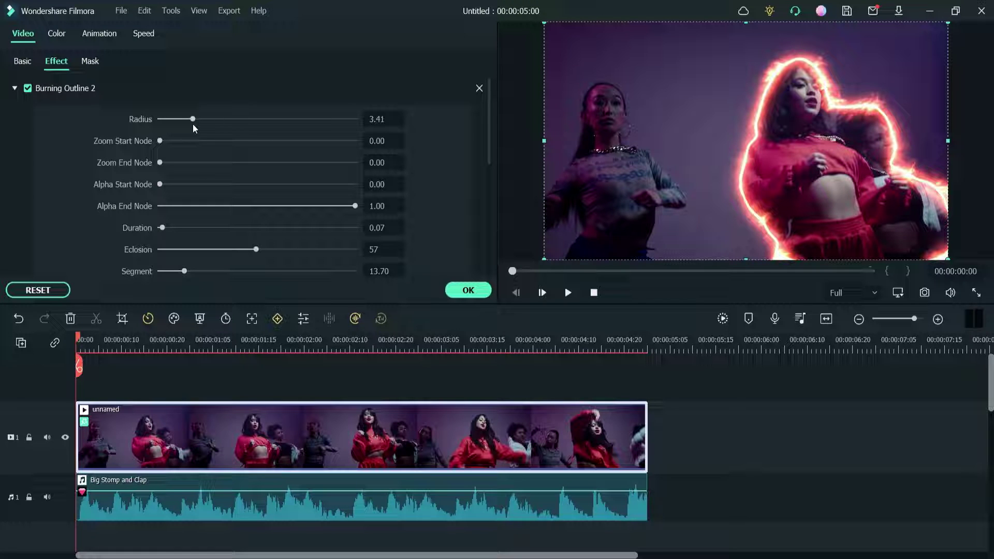
{"action": "mouse_move", "coordinate": [193, 121]}
{"action": "left_mouse_down"}
{"action": "mouse_move", "coordinate": [224, 119]}
{"action": "mouse_move", "coordinate": [168, 122]}
{"action": "mouse_move", "coordinate": [176, 120]}
{"action": "left_mouse_up"}
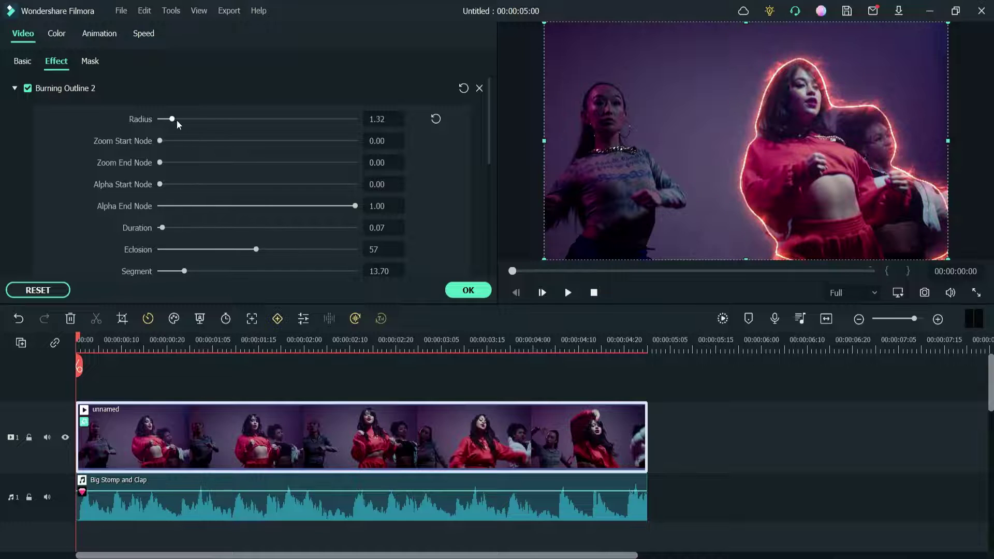
{"action": "left_click", "coordinate": [435, 119]}
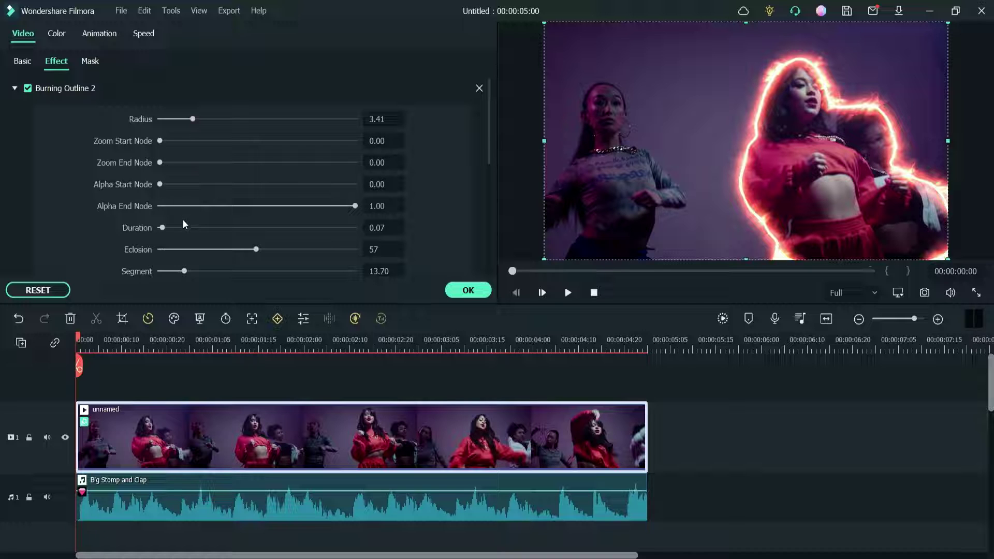
Try orange and yellow-green glow colours, then return to the default red
{"action": "scroll", "coordinate": [316, 199], "scroll_direction": "down", "scroll_amount": 5}
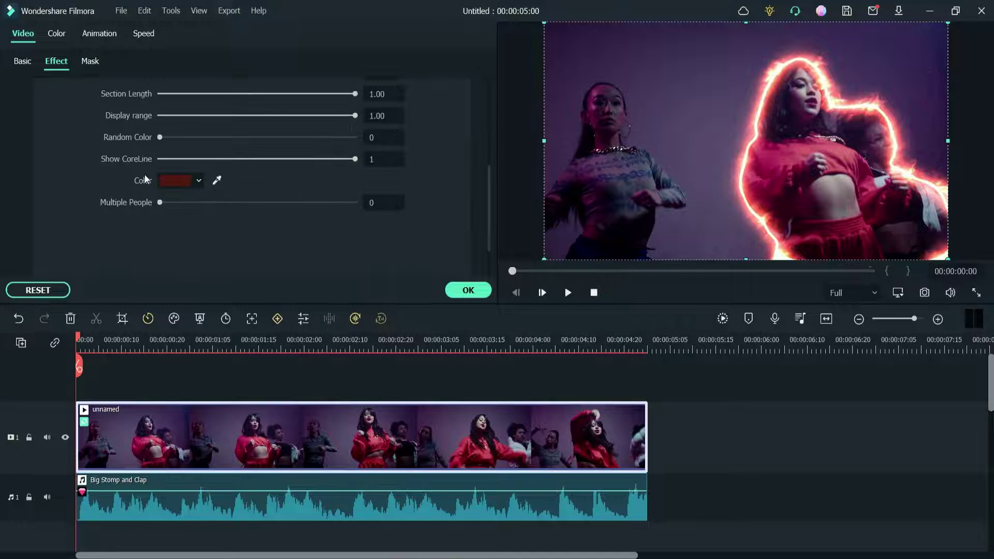
{"action": "left_click", "coordinate": [182, 181]}
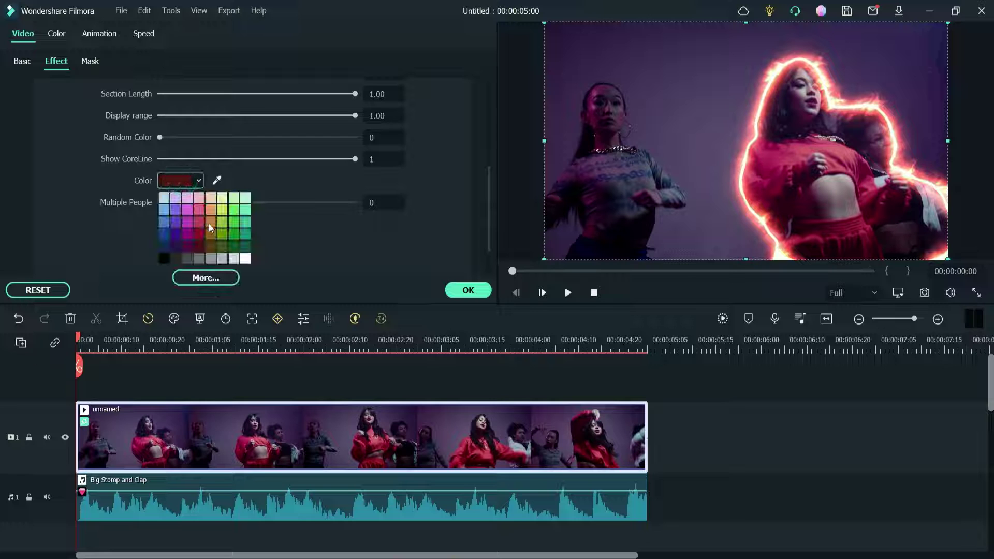
{"action": "left_click", "coordinate": [209, 223]}
{"action": "left_click", "coordinate": [200, 182]}
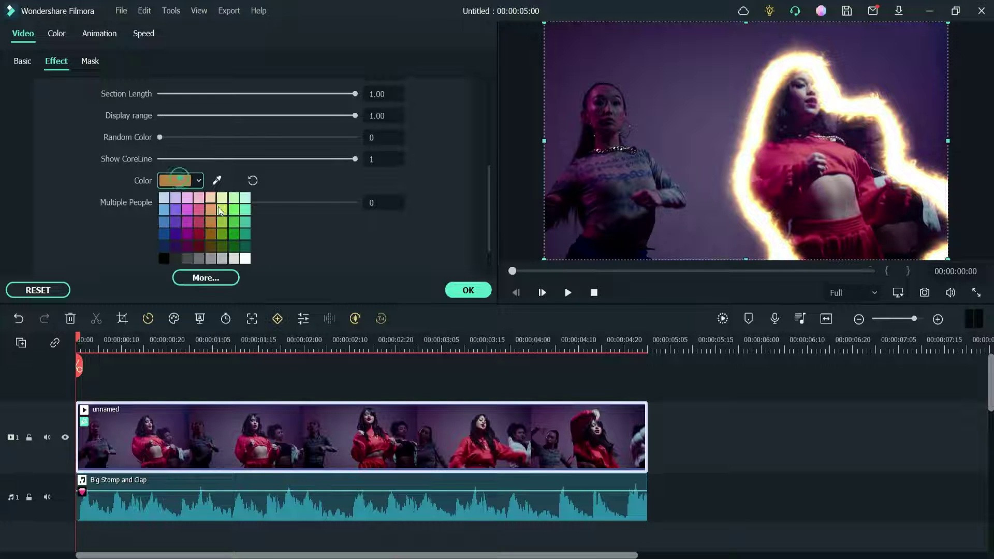
{"action": "left_click", "coordinate": [221, 210]}
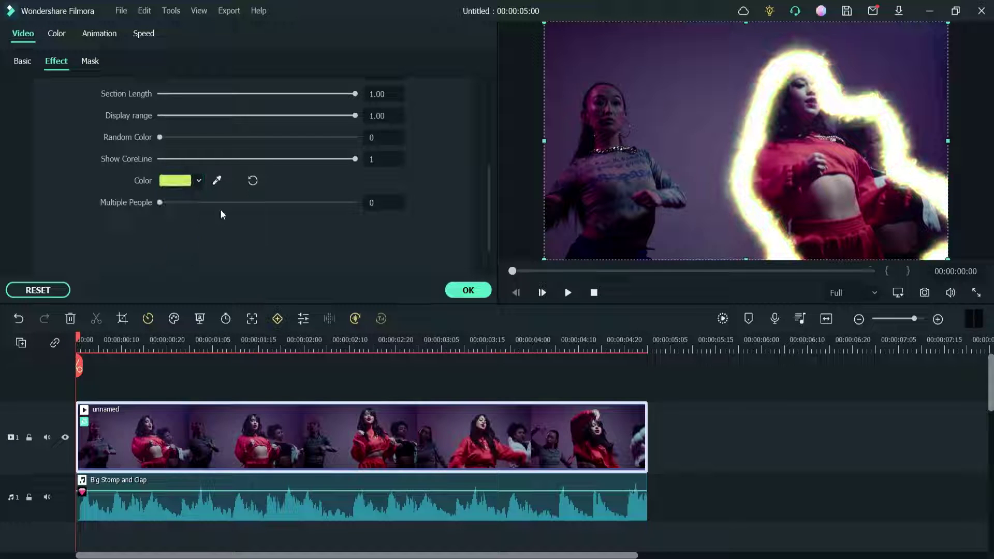
{"action": "left_click", "coordinate": [252, 181]}
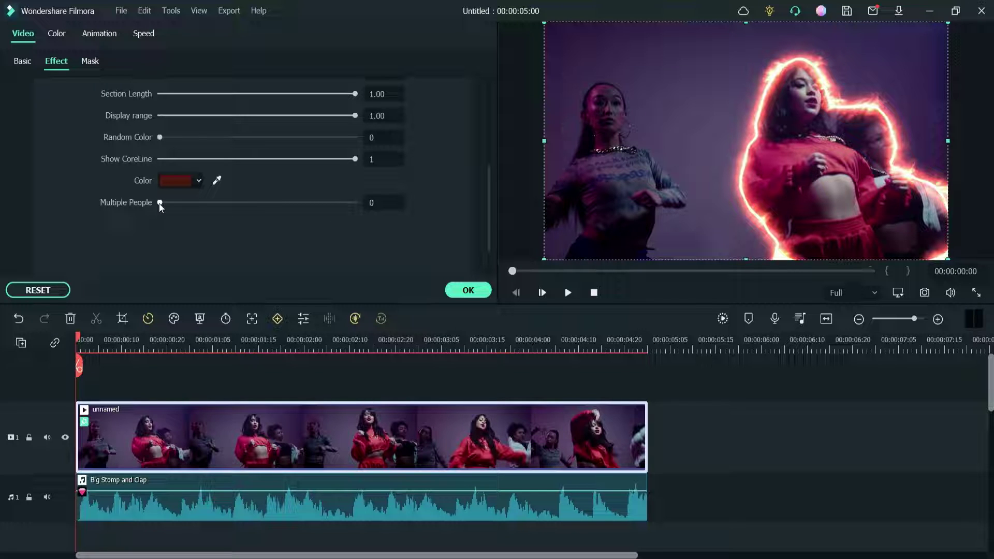
Set Multiple People to 1 with random colours on, apply, and preview
{"action": "left_click_drag", "start_coordinate": [160, 202], "coordinate": [387, 210]}
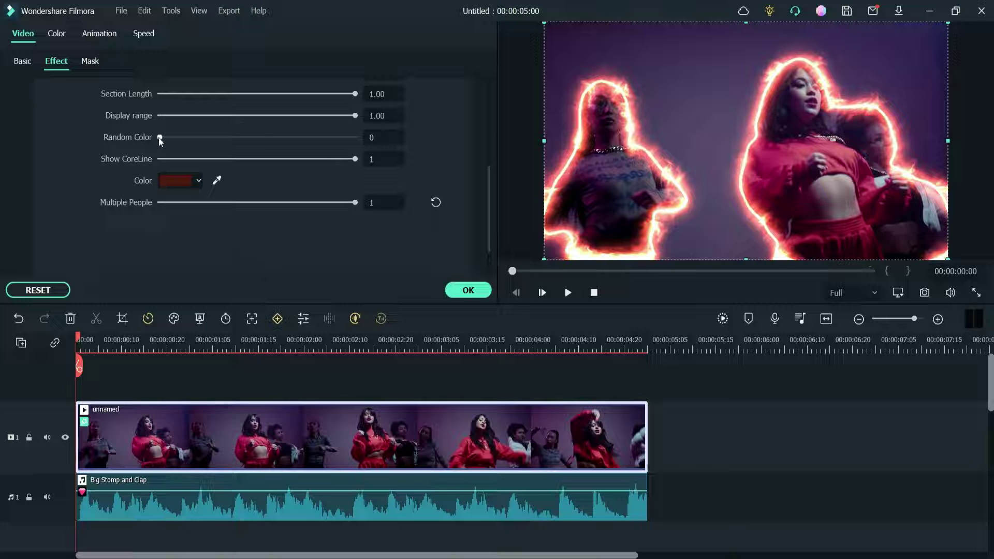
{"action": "left_click_drag", "start_coordinate": [160, 138], "coordinate": [164, 138]}
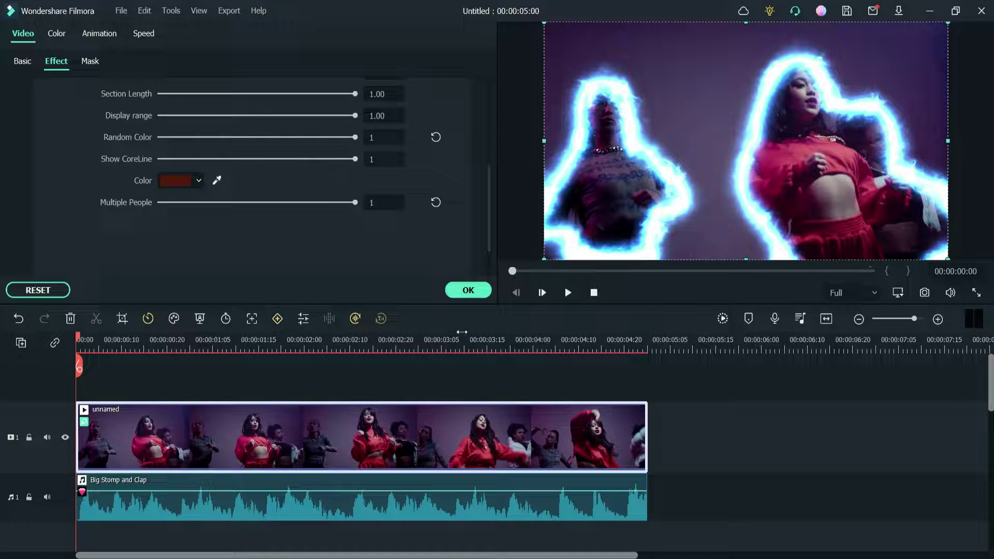
{"action": "left_click", "coordinate": [466, 293]}
{"action": "left_click", "coordinate": [564, 297]}
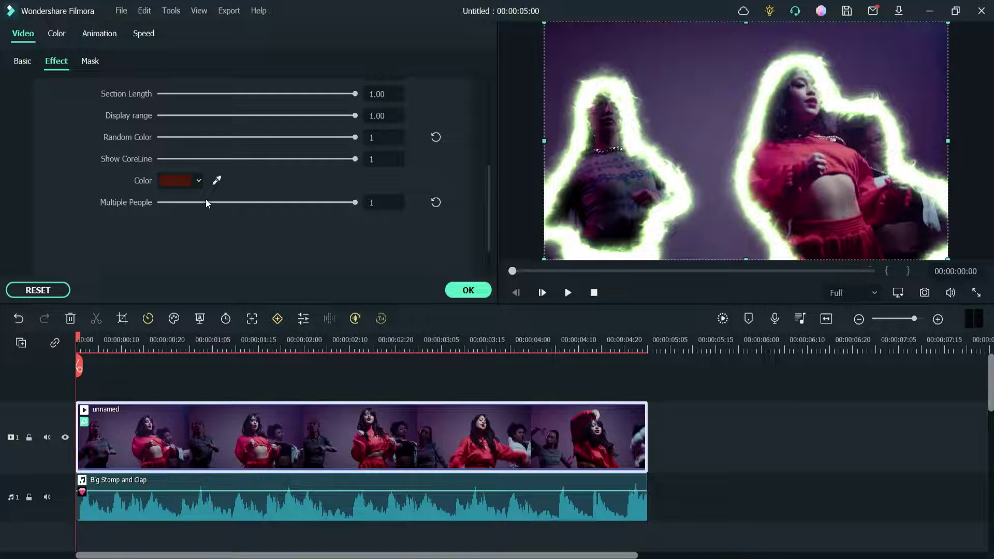
Narrow the glow Radius to 1.66, lower Eclosion to 43 and raise Segment to 19.36
{"action": "scroll", "coordinate": [216, 181], "scroll_direction": "up", "scroll_amount": 5}
{"action": "left_click_drag", "start_coordinate": [191, 120], "coordinate": [178, 120]}
{"action": "left_click_drag", "start_coordinate": [256, 249], "coordinate": [195, 270]}
Turn random colours off, undo a yellow glow back to red, and confirm the settings
{"action": "scroll", "coordinate": [403, 195], "scroll_direction": "down", "scroll_amount": 5}
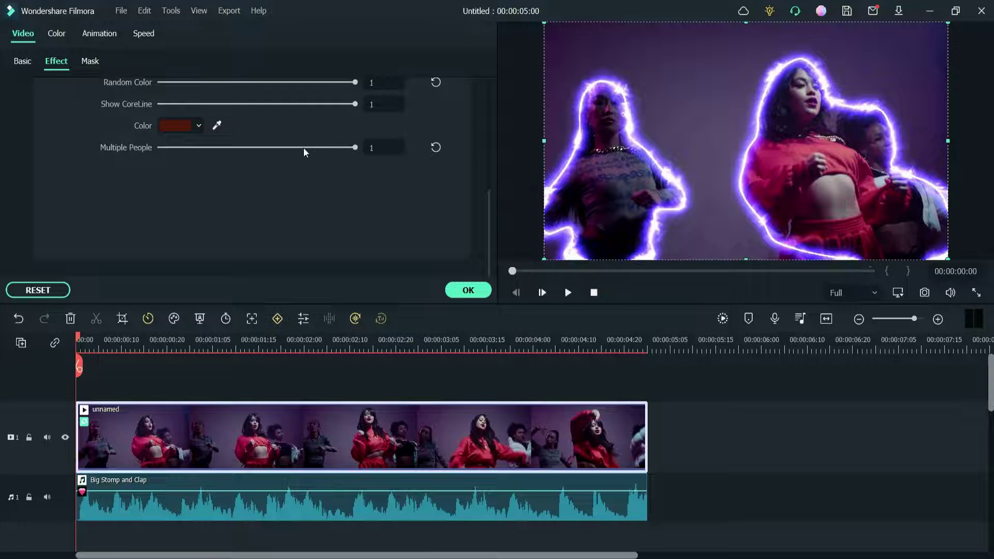
{"action": "left_click_drag", "start_coordinate": [355, 82], "coordinate": [114, 81]}
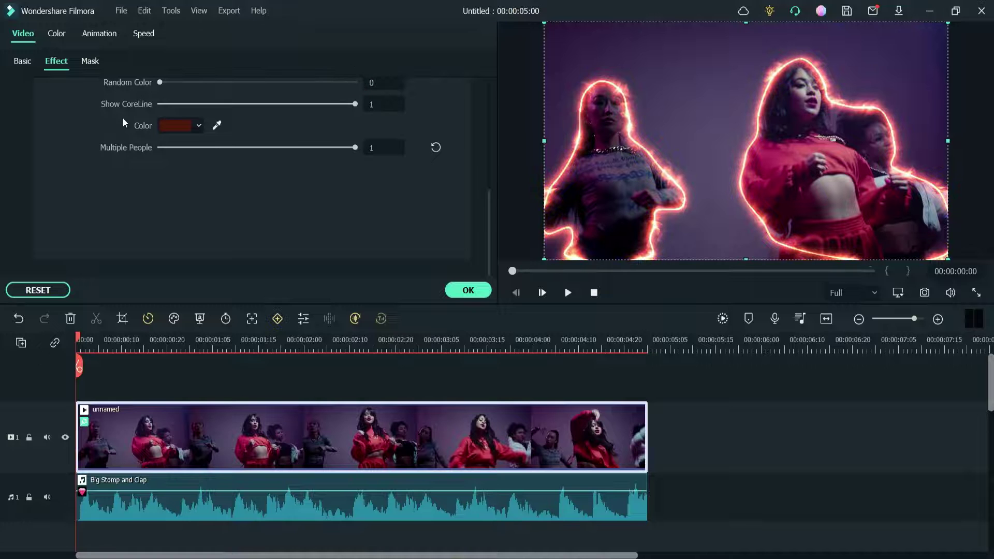
{"action": "left_click", "coordinate": [181, 132]}
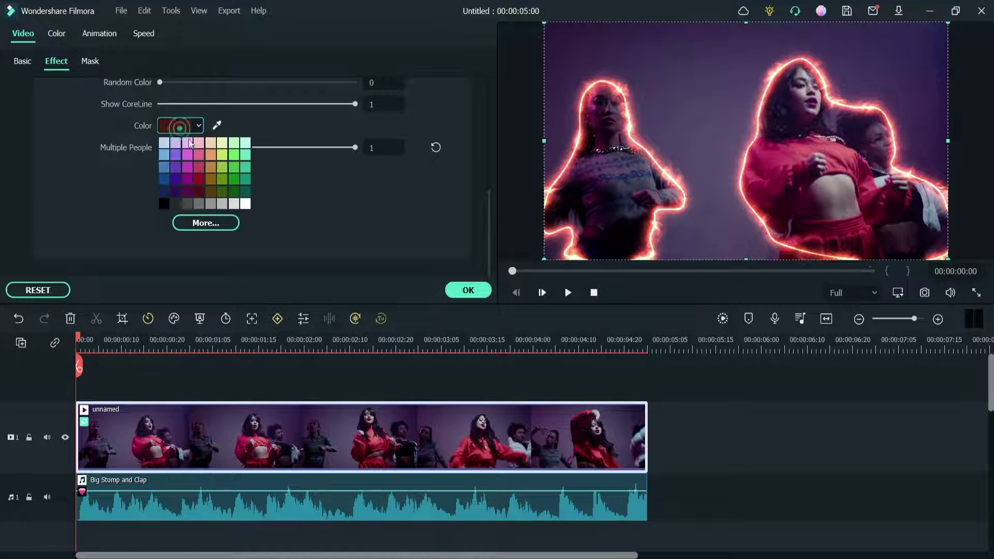
{"action": "left_click", "coordinate": [209, 146]}
{"action": "scroll", "coordinate": [241, 213], "scroll_direction": "up", "scroll_amount": 5}
{"action": "left_click_drag", "start_coordinate": [356, 150], "coordinate": [195, 152]}
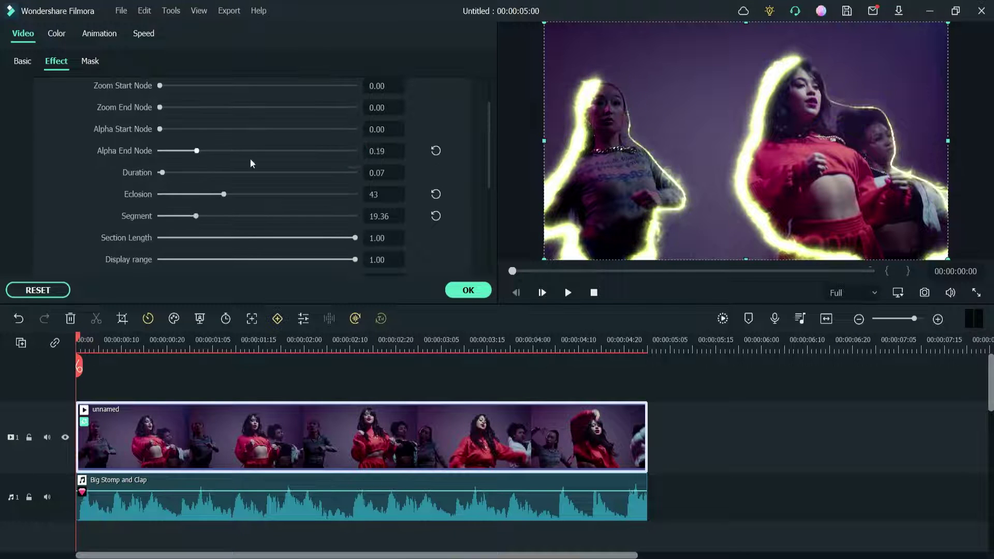
{"action": "key", "text": "ctrl+z"}
{"action": "scroll", "coordinate": [292, 206], "scroll_direction": "down", "scroll_amount": 5}
{"action": "key", "text": "ctrl+z"}
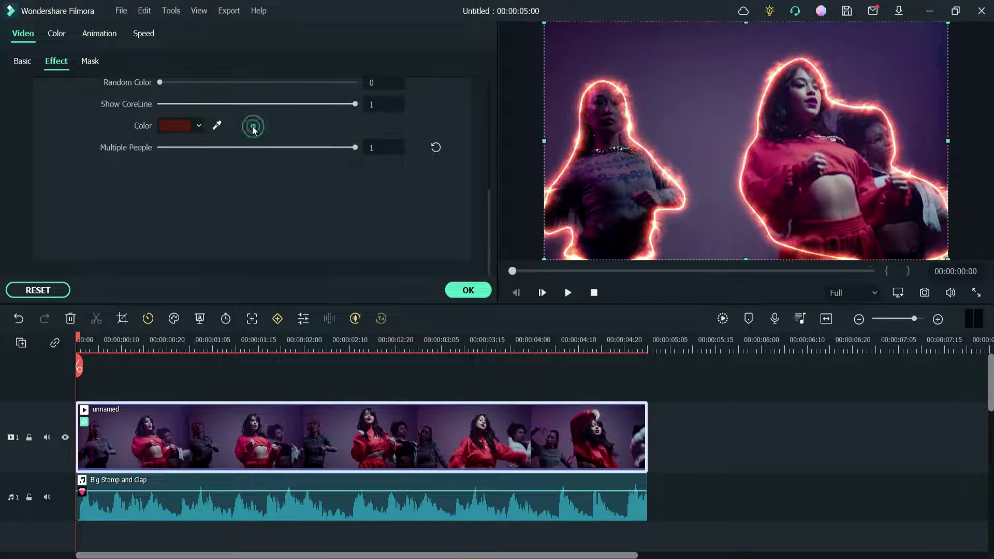
{"action": "left_click", "coordinate": [464, 298]}
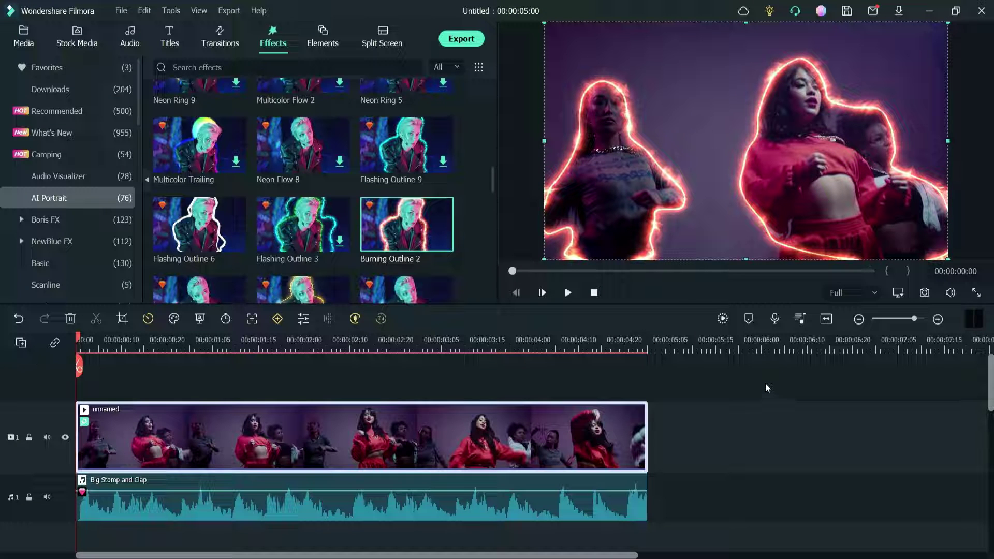
Preview the burning-outlined clip and export it as human-outline-2
{"action": "left_click", "coordinate": [568, 293]}
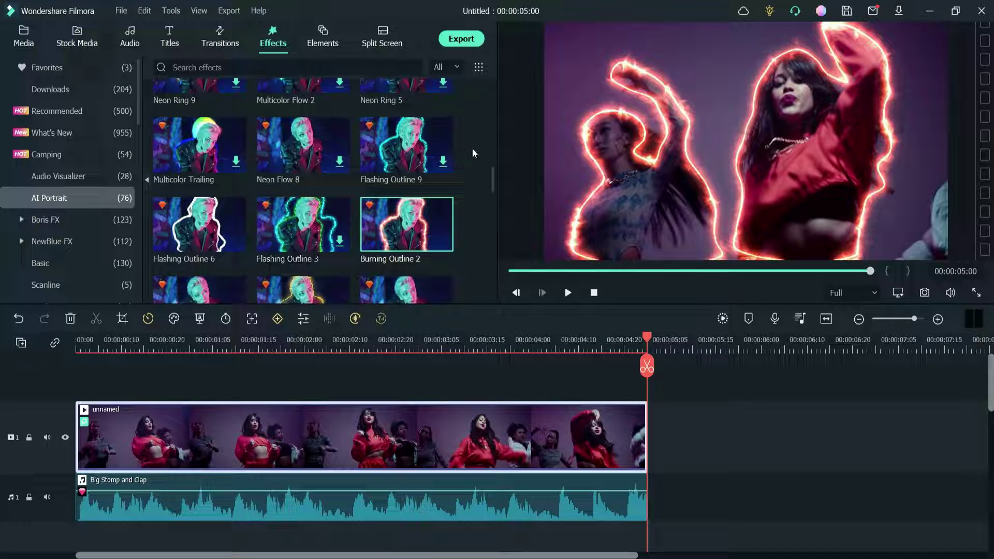
{"action": "left_click", "coordinate": [459, 38]}
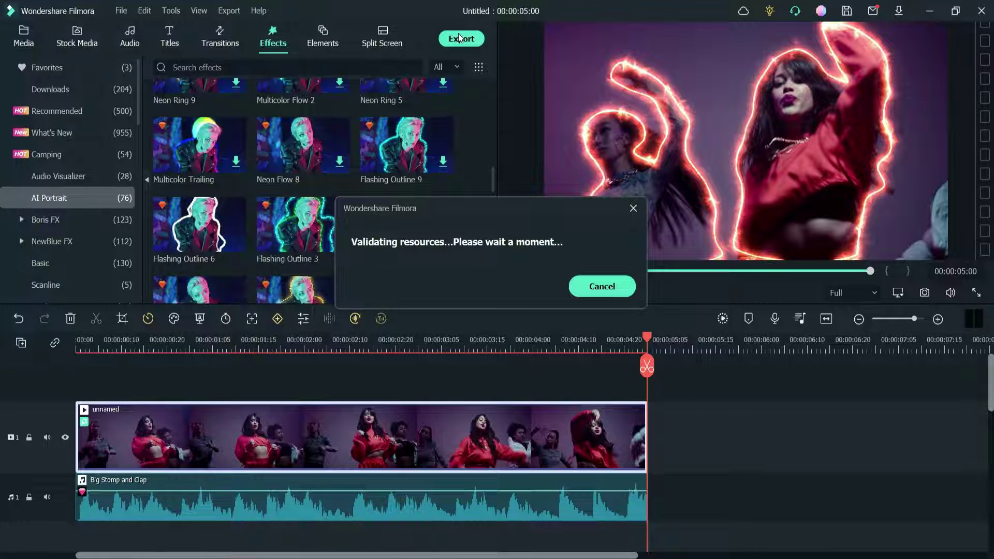
{"action": "type", "text": "human-outline-2"}
{"action": "left_click", "coordinate": [701, 444]}
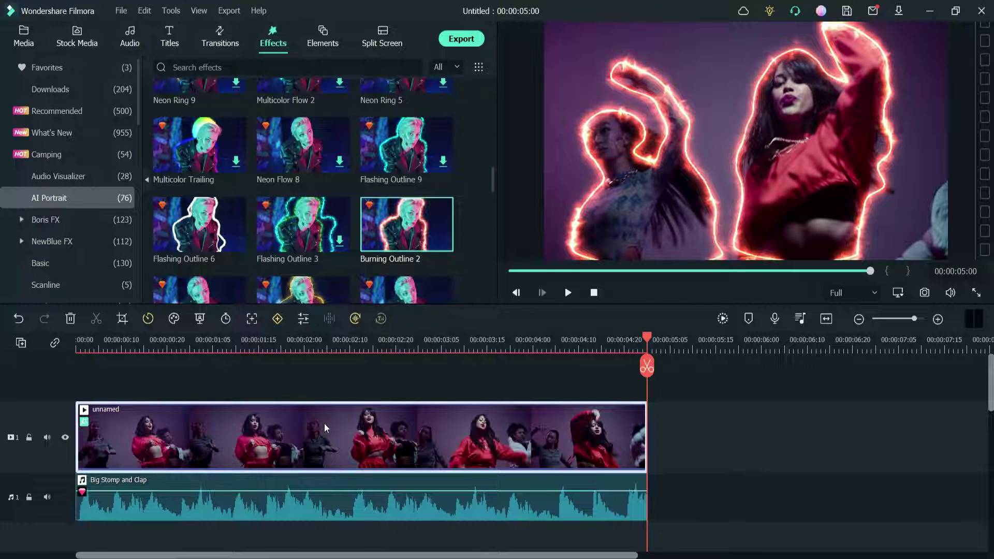
Delete Burning Outline 2 from the dance clip's effect list and close its properties
{"action": "double_click", "coordinate": [324, 424]}
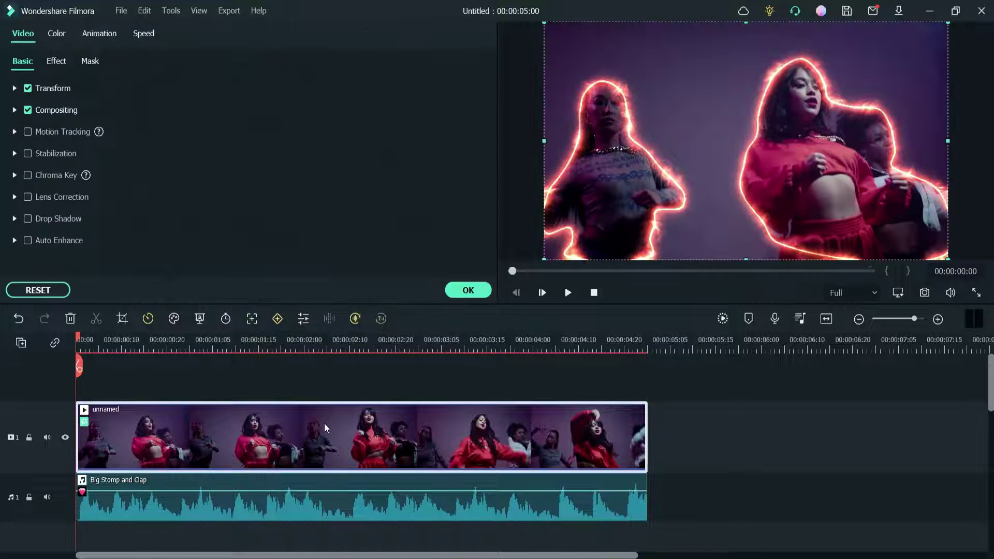
{"action": "left_click", "coordinate": [56, 62]}
{"action": "scroll", "coordinate": [429, 123], "scroll_direction": "up", "scroll_amount": 5}
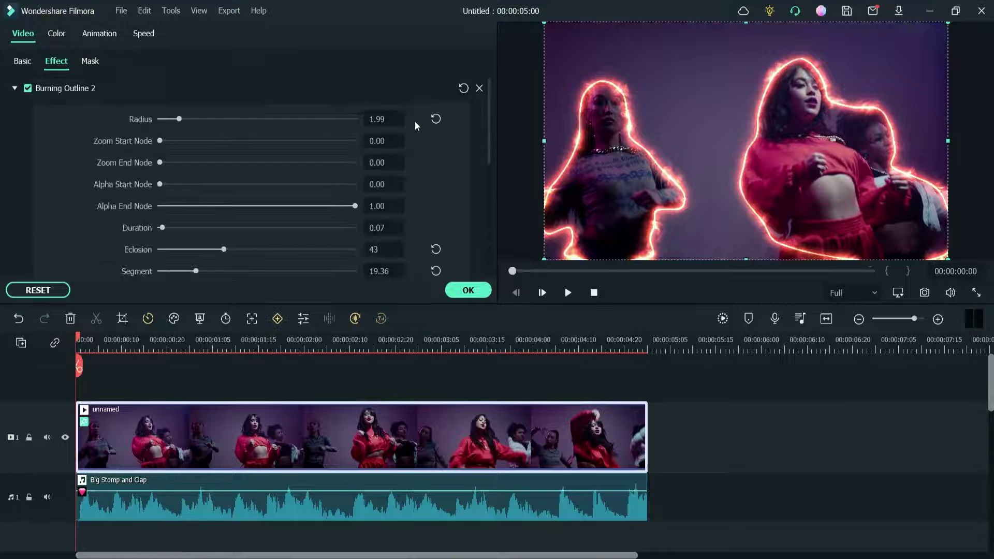
{"action": "left_click", "coordinate": [480, 88]}
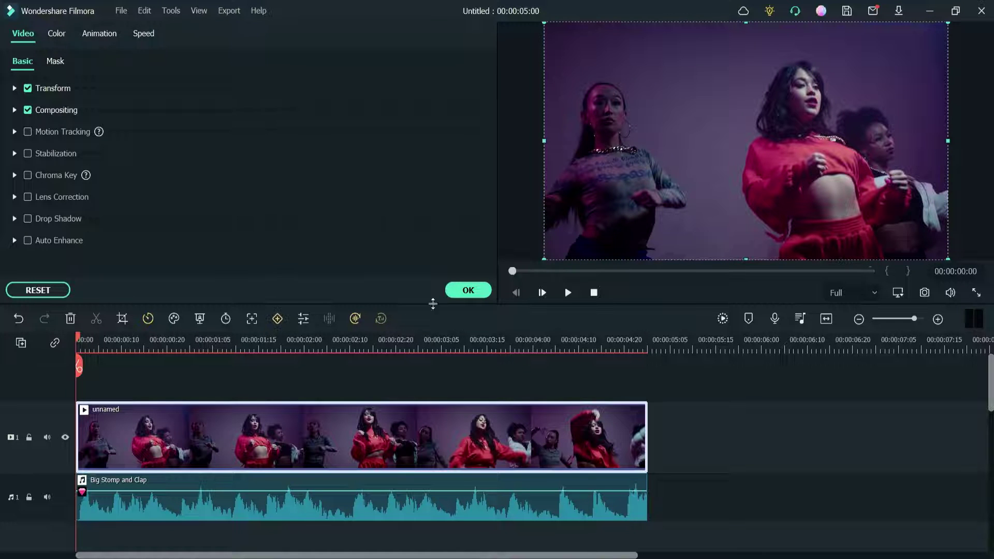
{"action": "left_click", "coordinate": [468, 290]}
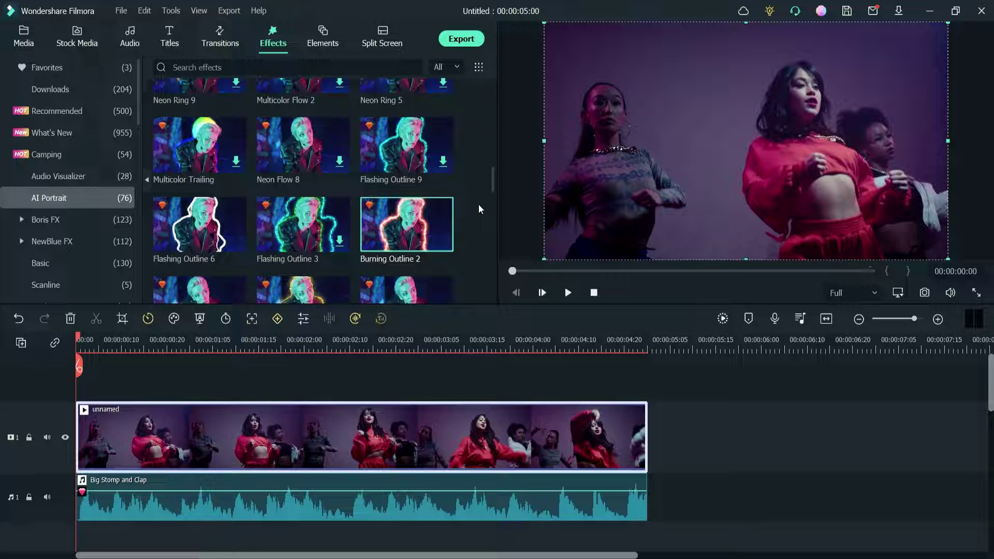
Drop Flashing Outline 6 onto the dance clip, play a preview, and show its parameters
{"action": "mouse_move", "coordinate": [182, 231]}
{"action": "left_click_drag", "start_coordinate": [197, 230], "coordinate": [485, 461]}
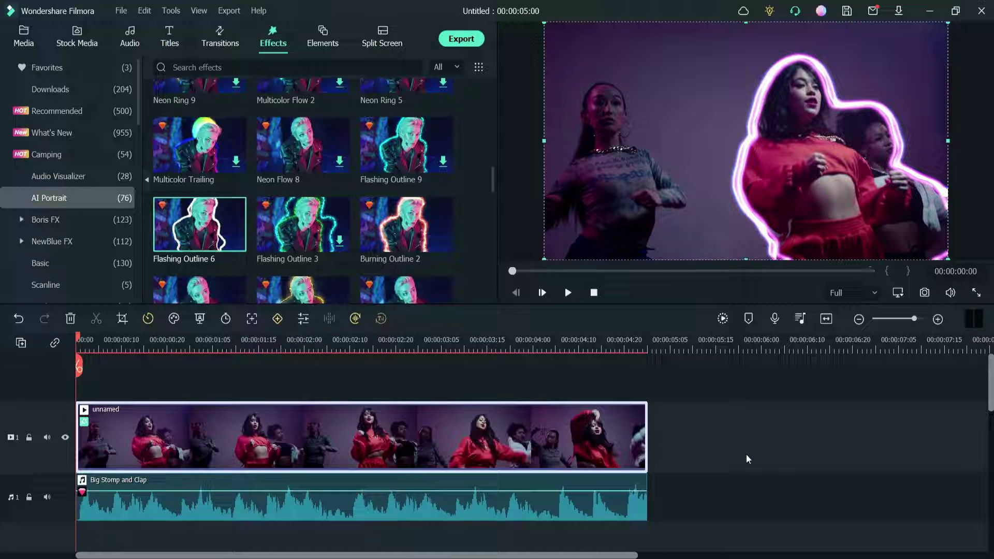
{"action": "key", "text": "space"}
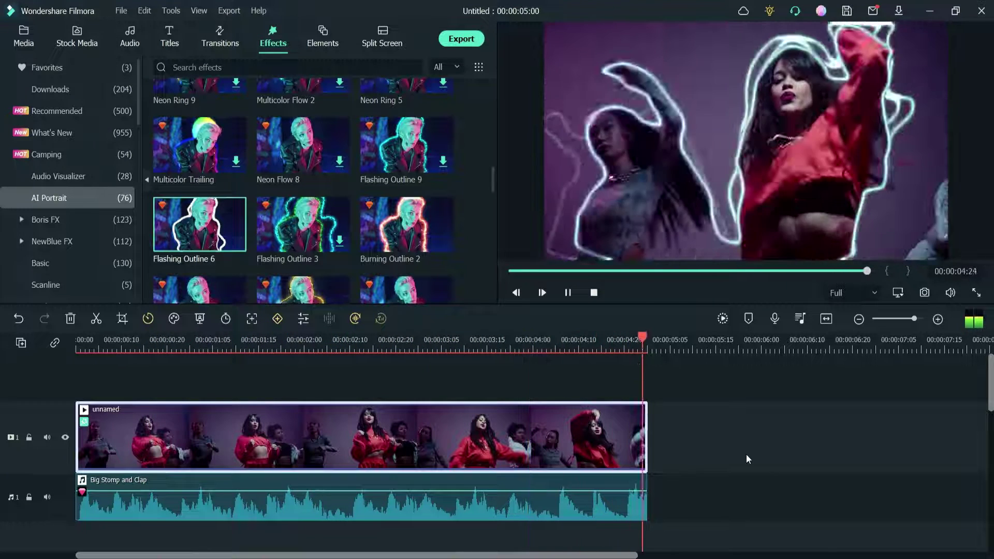
{"action": "double_click", "coordinate": [317, 434]}
{"action": "left_click", "coordinate": [57, 61]}
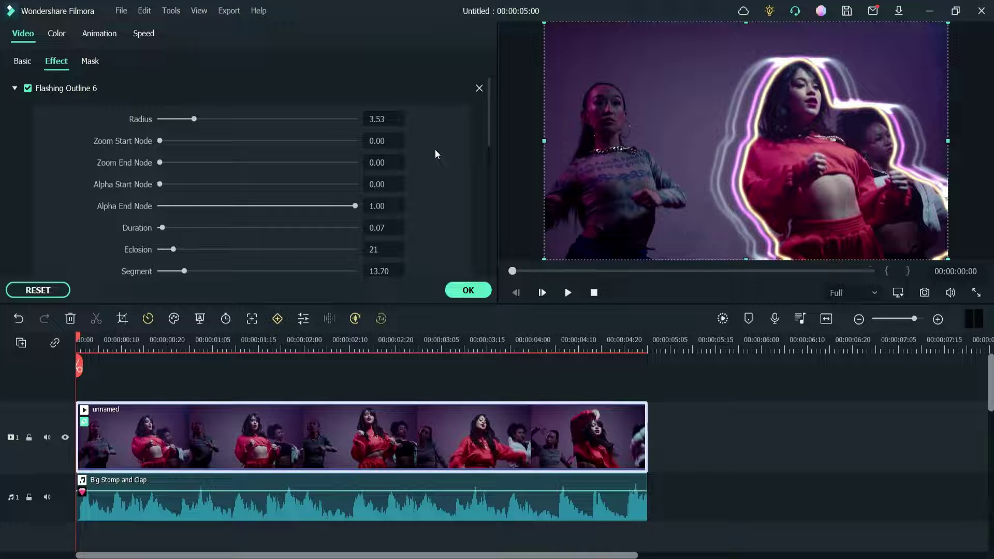
Set Flashing Outline 6's Multiple People to 1 and raise Interval from 2 to 3
{"action": "scroll", "coordinate": [433, 153], "scroll_direction": "down", "scroll_amount": 6}
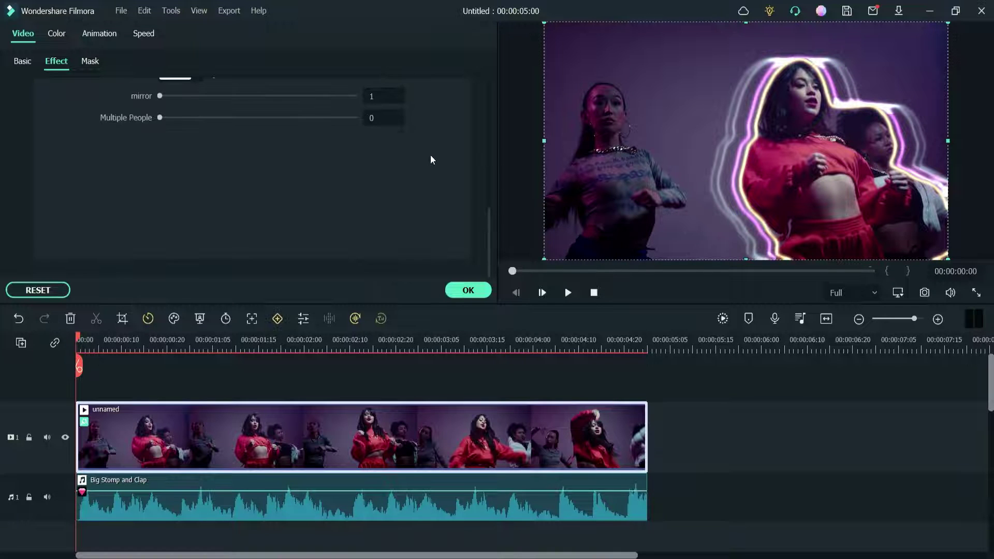
{"action": "left_click_drag", "start_coordinate": [159, 118], "coordinate": [380, 123]}
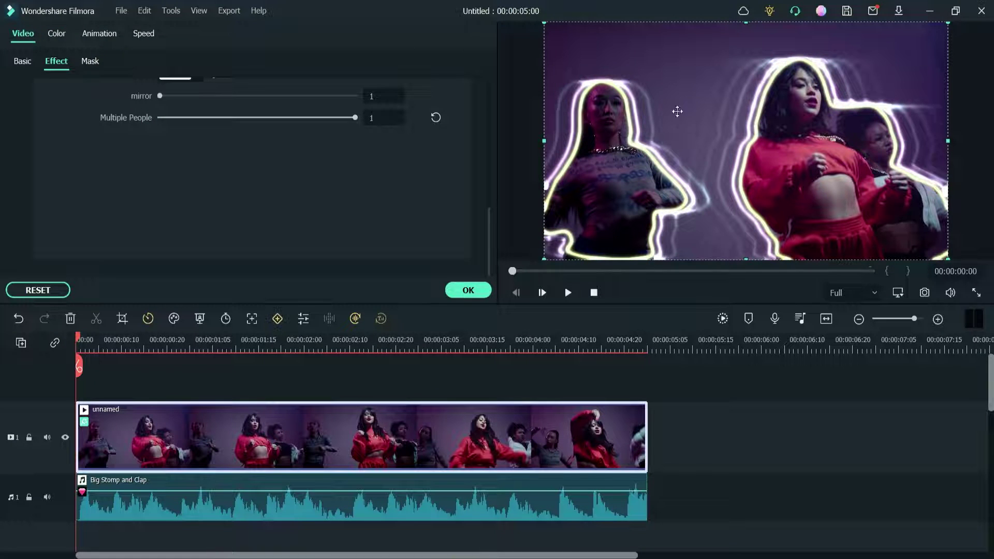
{"action": "scroll", "coordinate": [336, 200], "scroll_direction": "up", "scroll_amount": 8}
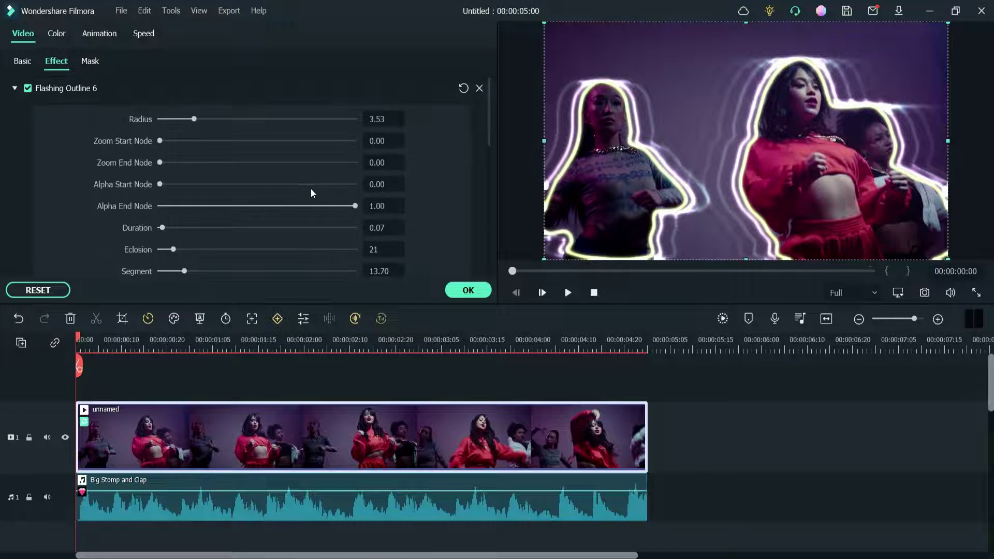
{"action": "scroll", "coordinate": [308, 191], "scroll_direction": "down", "scroll_amount": 3}
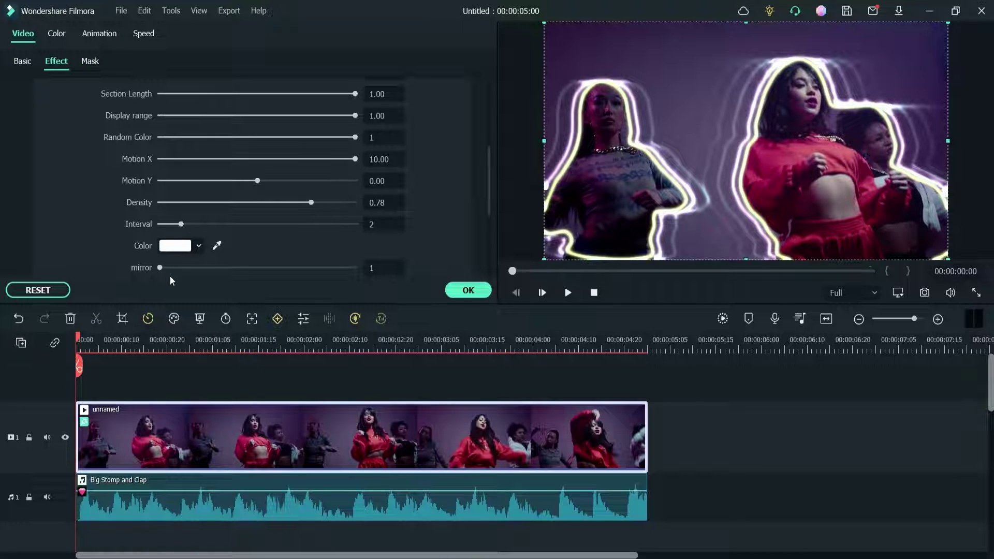
{"action": "left_click_drag", "start_coordinate": [182, 224], "coordinate": [203, 223]}
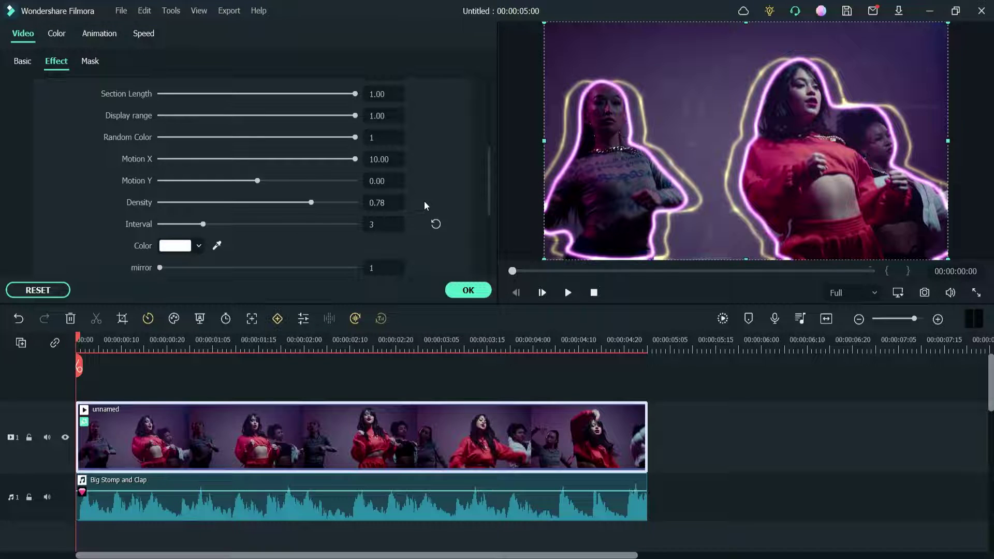
Make the outline yellow-green, lower Density to 0.65 and Motion Y to -1.39, confirm, and preview
{"action": "scroll", "coordinate": [362, 206], "scroll_direction": "down", "scroll_amount": 5}
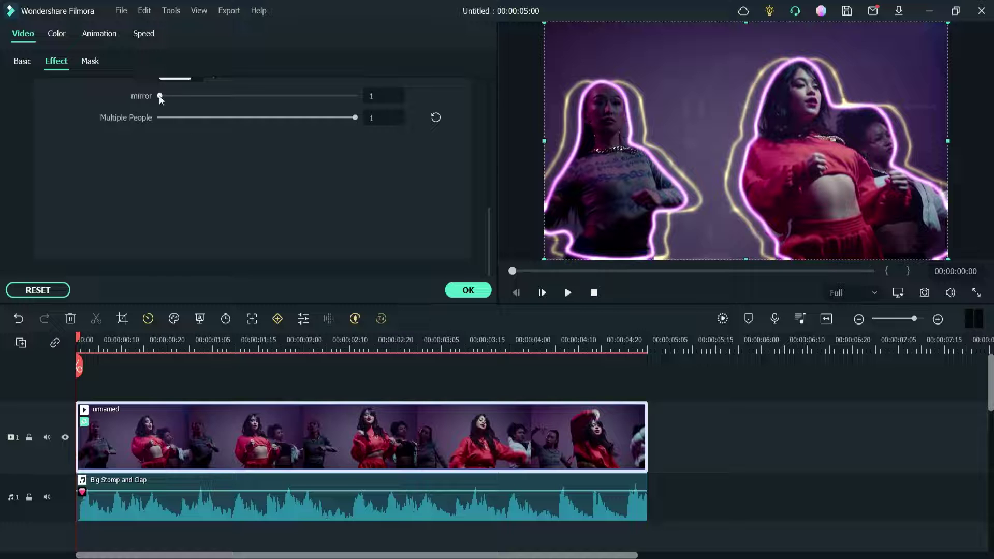
{"action": "scroll", "coordinate": [191, 100], "scroll_direction": "up", "scroll_amount": 5}
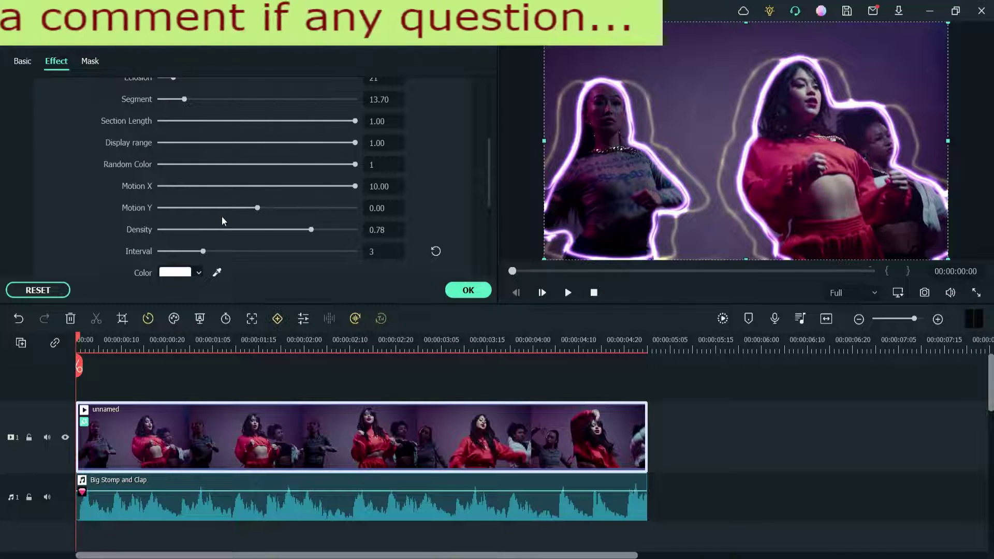
{"action": "left_click", "coordinate": [172, 272]}
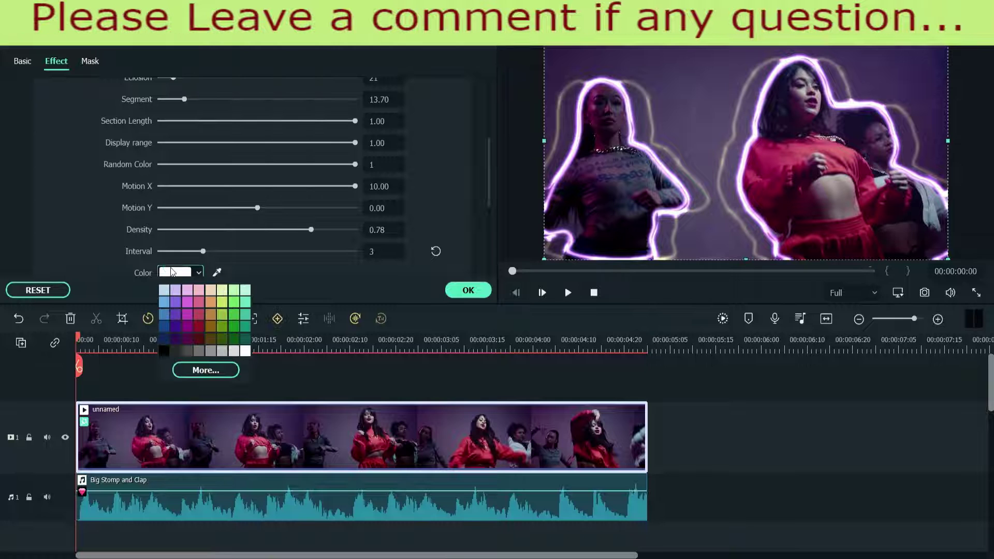
{"action": "left_click", "coordinate": [222, 302]}
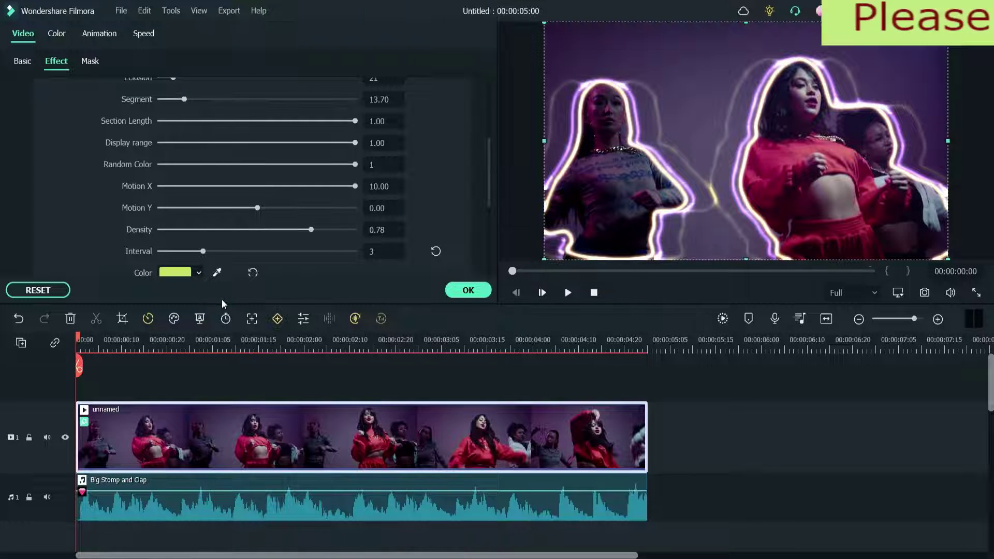
{"action": "left_click_drag", "start_coordinate": [309, 230], "coordinate": [244, 207]}
{"action": "left_click_drag", "start_coordinate": [355, 188], "coordinate": [368, 185]}
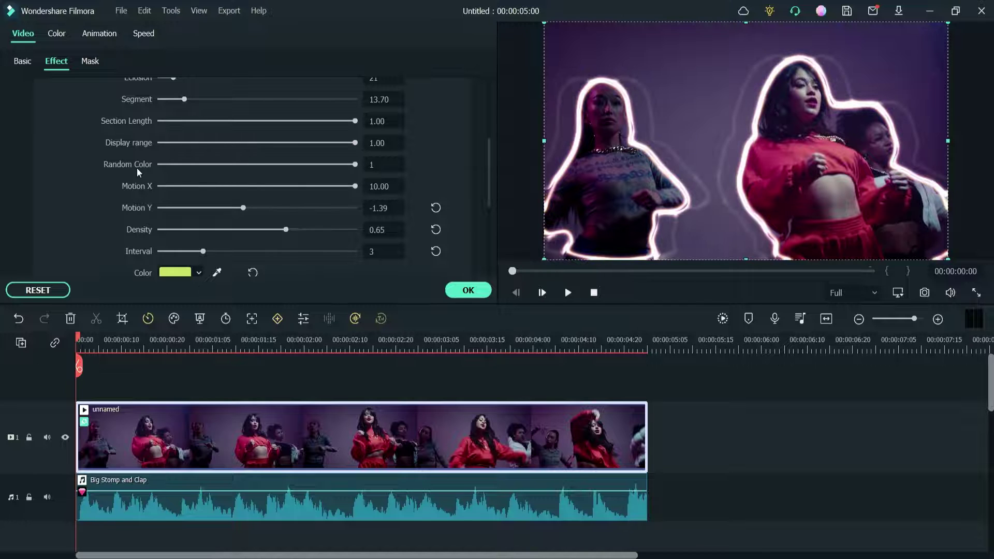
{"action": "mouse_move", "coordinate": [352, 142]}
{"action": "left_mouse_down"}
{"action": "mouse_move", "coordinate": [280, 143]}
{"action": "mouse_move", "coordinate": [355, 142]}
{"action": "left_mouse_up"}
{"action": "scroll", "coordinate": [294, 259], "scroll_direction": "down", "scroll_amount": 4}
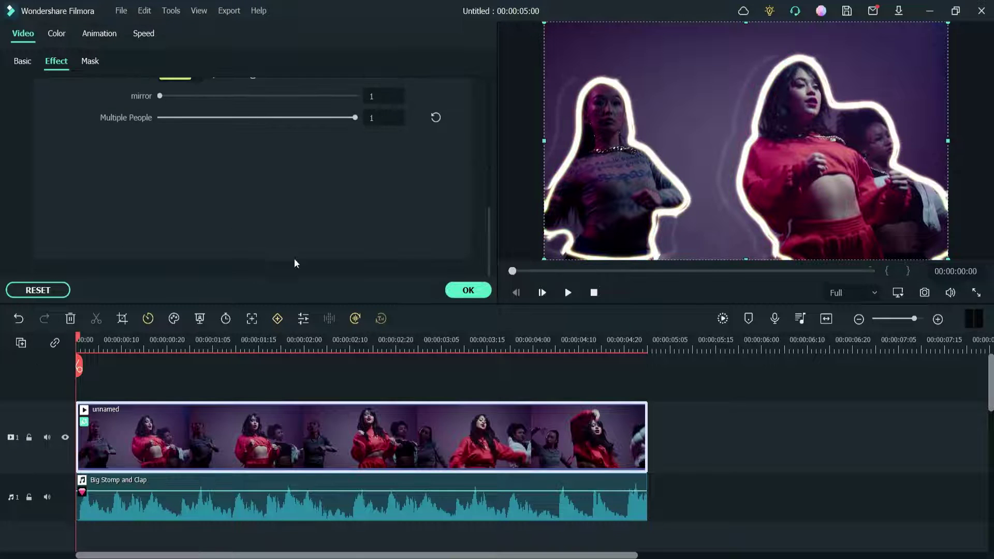
{"action": "left_click", "coordinate": [467, 290]}
{"action": "key", "text": "space"}
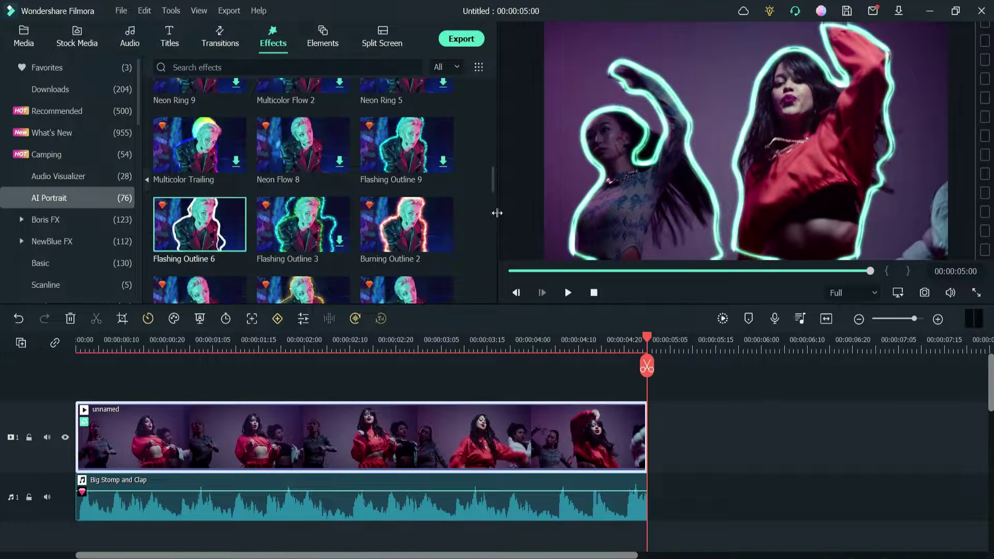
Export the Flashing Outline 6 clip as human-outline-3 and close the finished export window
{"action": "left_click", "coordinate": [459, 44]}
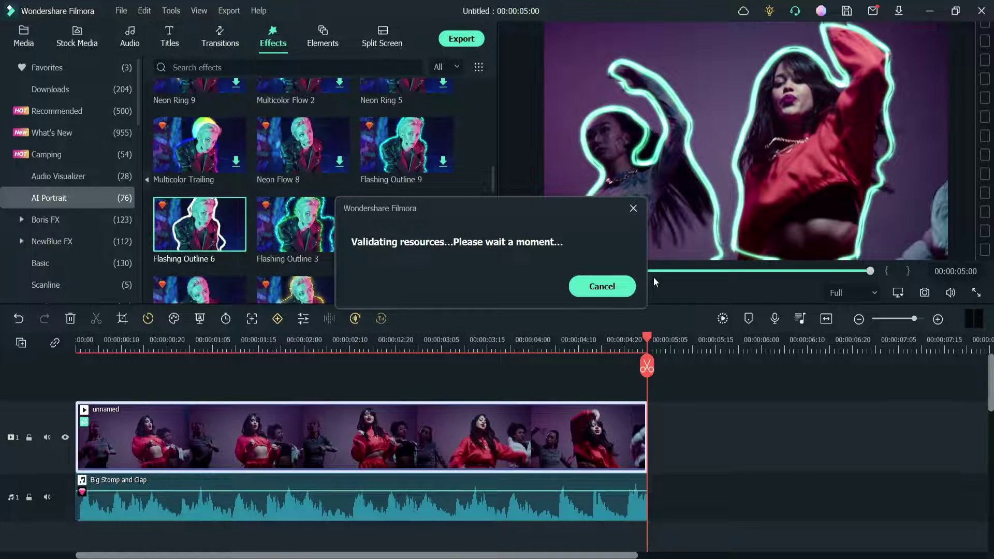
{"action": "type", "text": "human-outline-3"}
{"action": "left_click", "coordinate": [709, 443]}
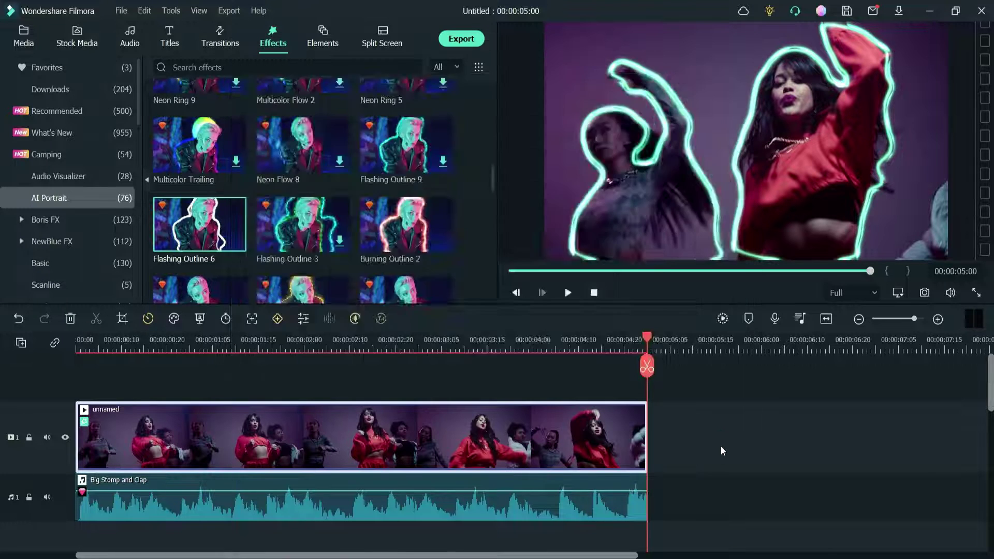
{"action": "key", "text": "Escape"}
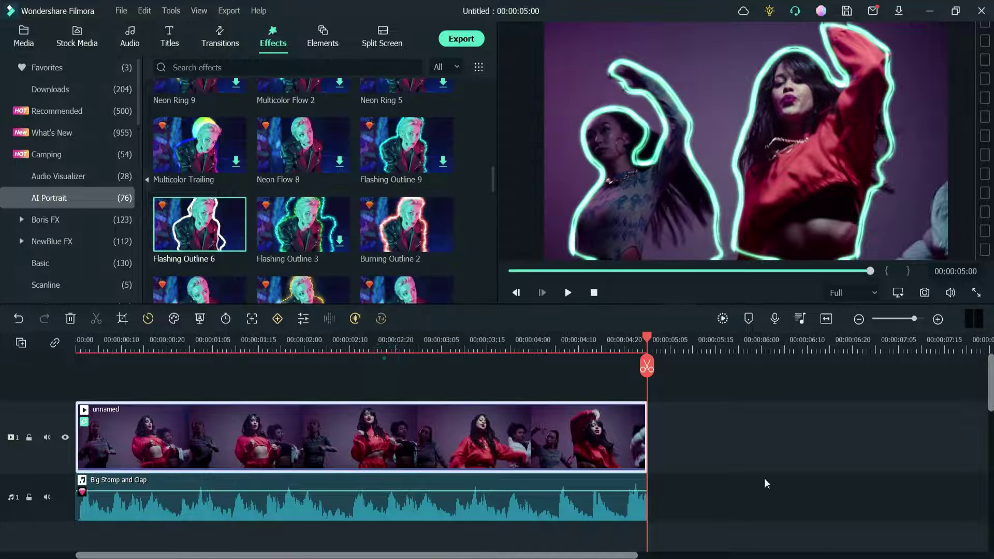